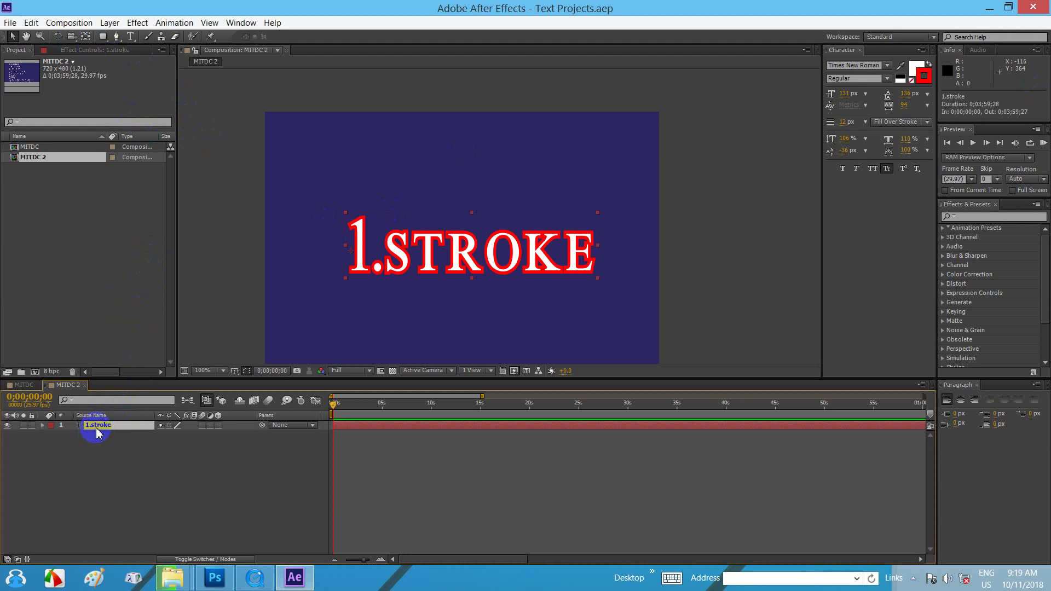
- Review the composition settings of MITDC 2, including preset, frame size, frame rate, start timecode and duration
key(Return)
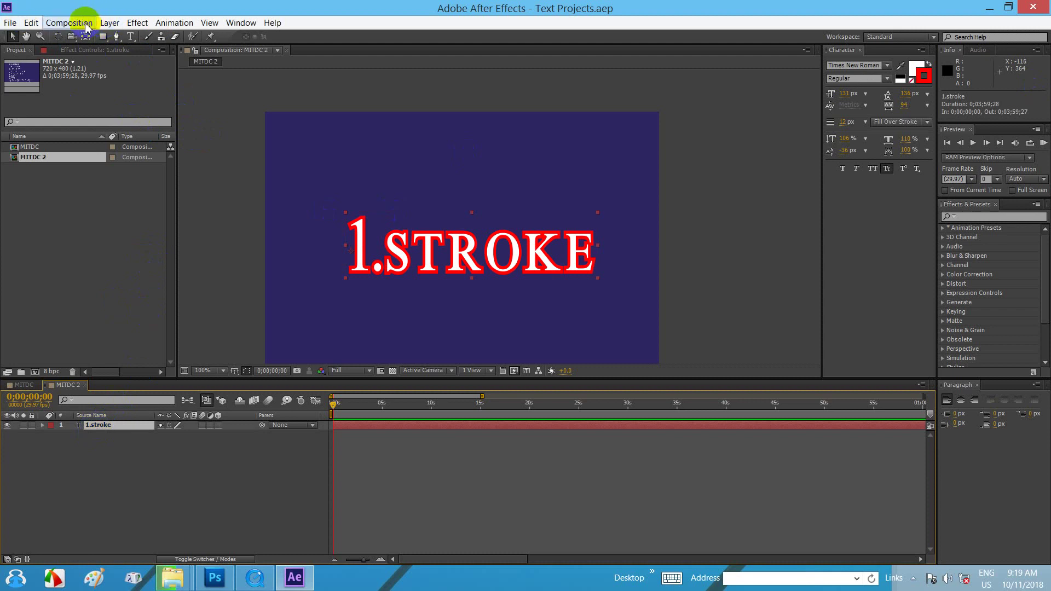
click(106, 23)
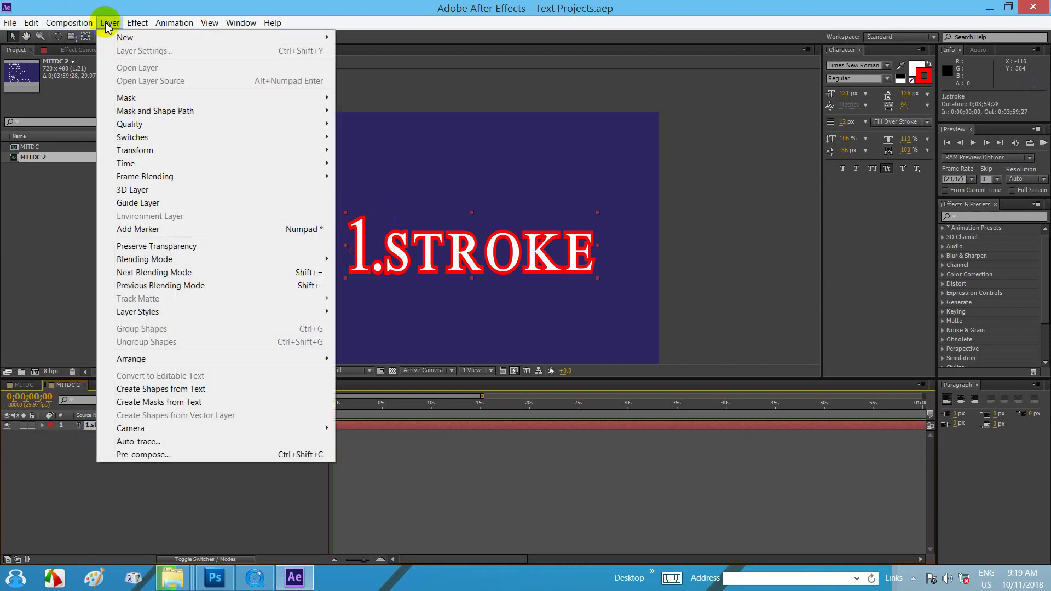
click(84, 23)
click(83, 24)
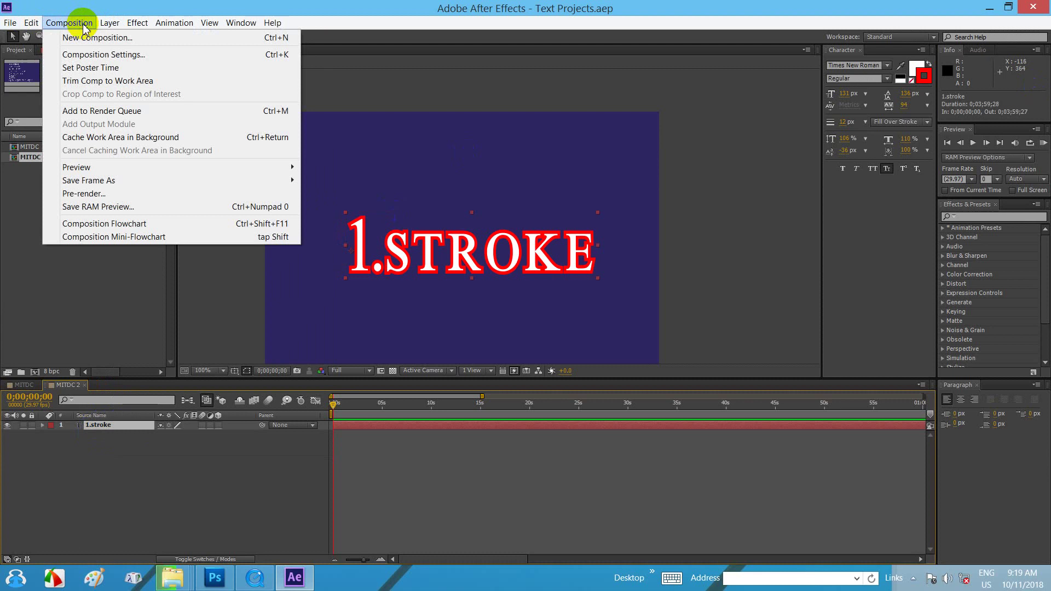
click(164, 55)
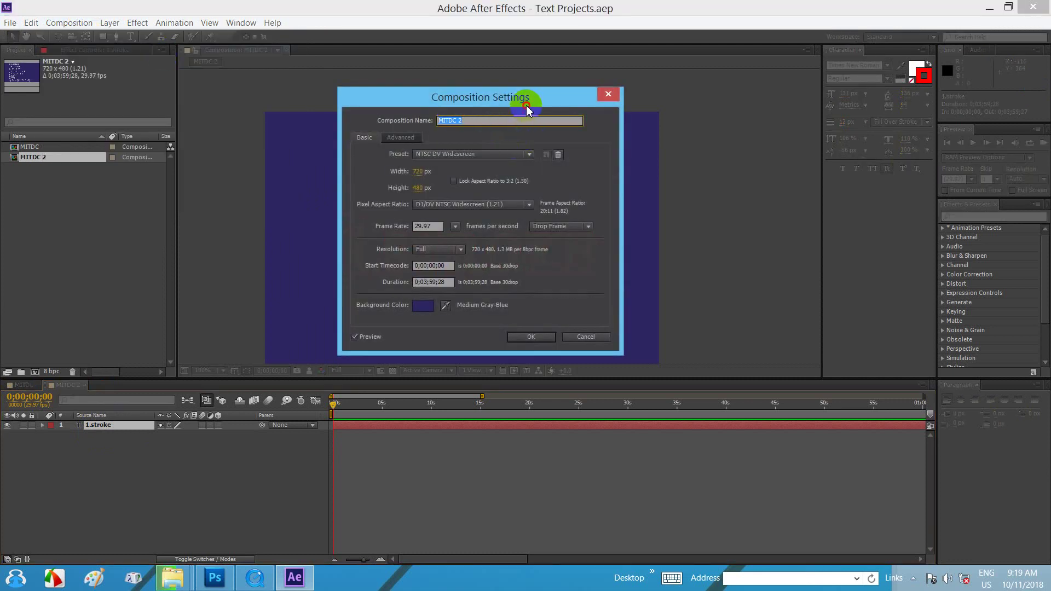
drag(527, 108, 511, 101)
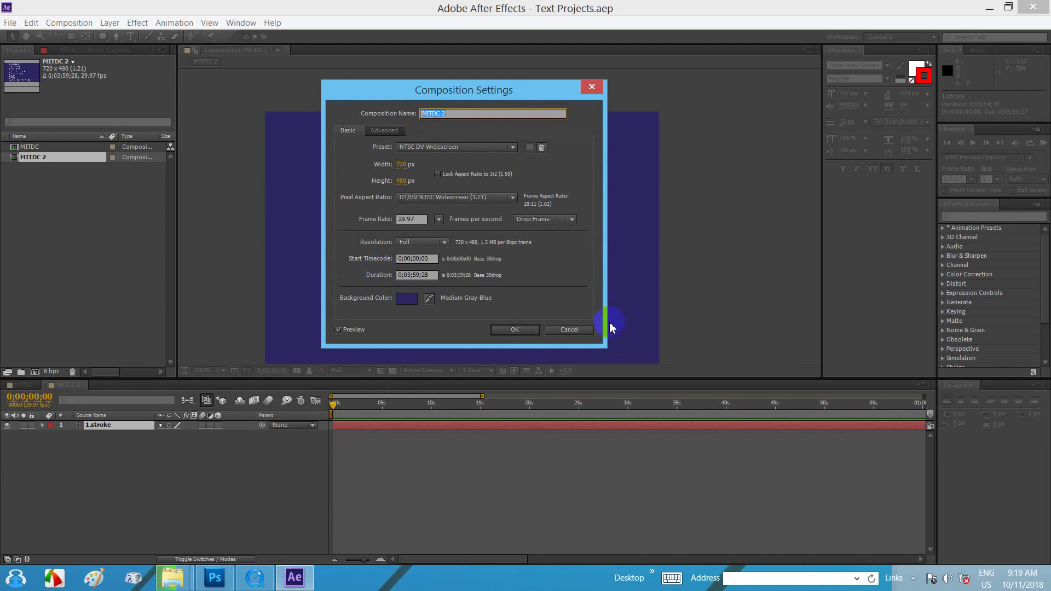
click(531, 334)
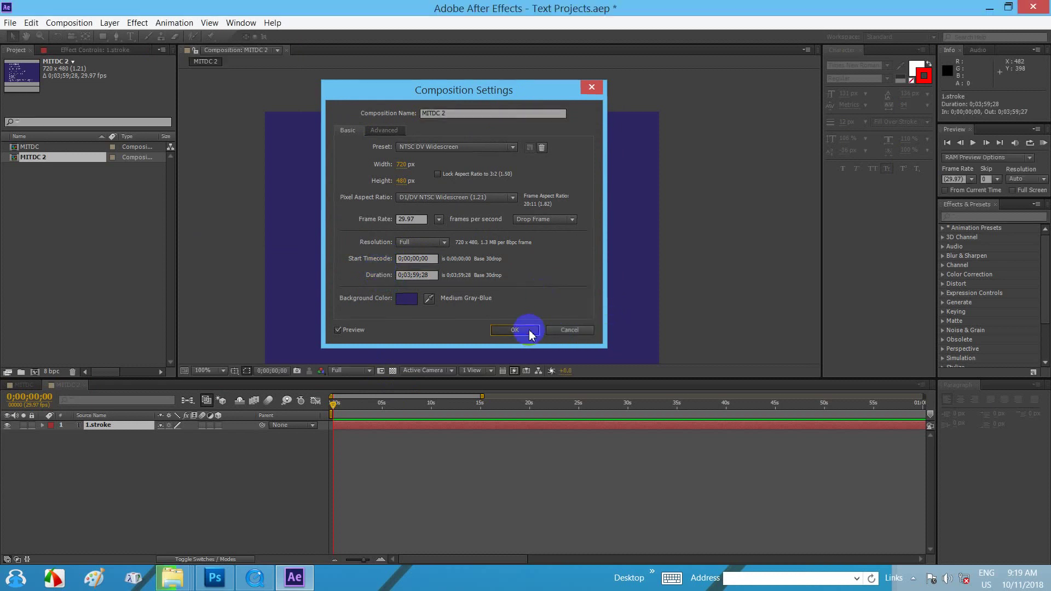
- Review the default settings offered for a new composition without creating one
click(69, 23)
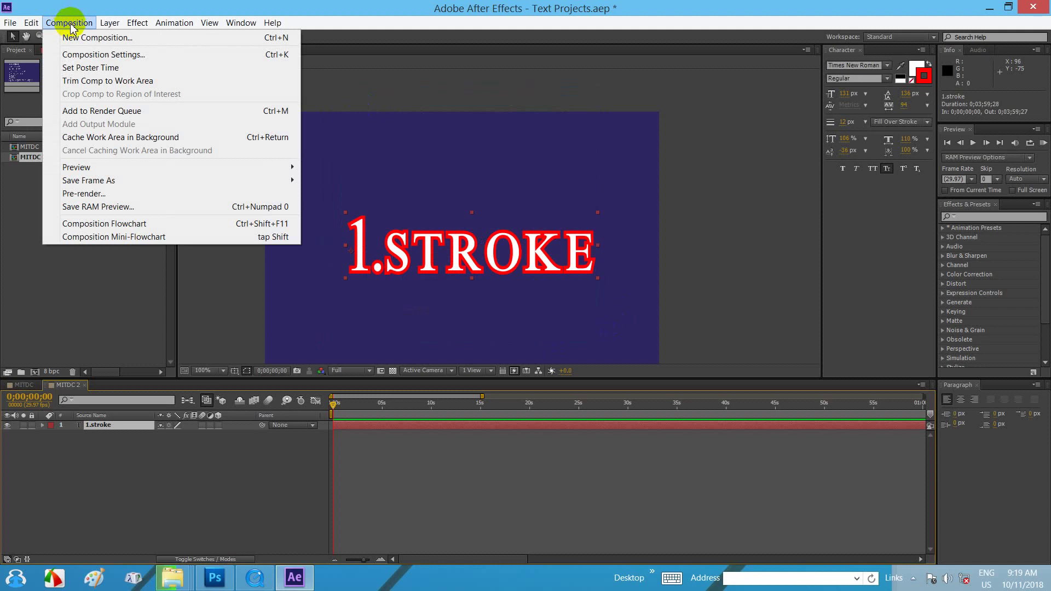
click(77, 37)
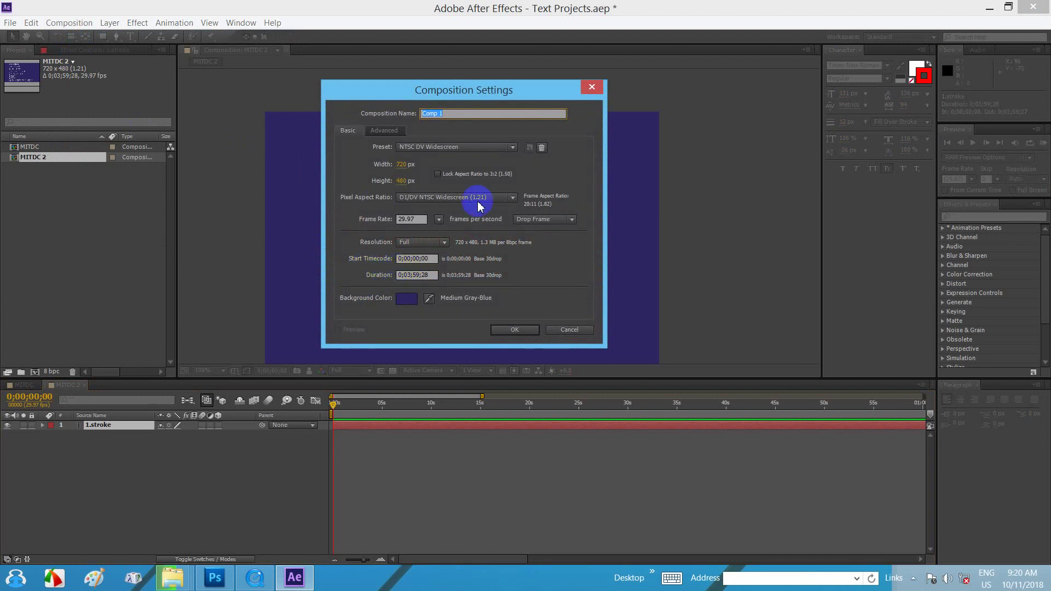
click(423, 223)
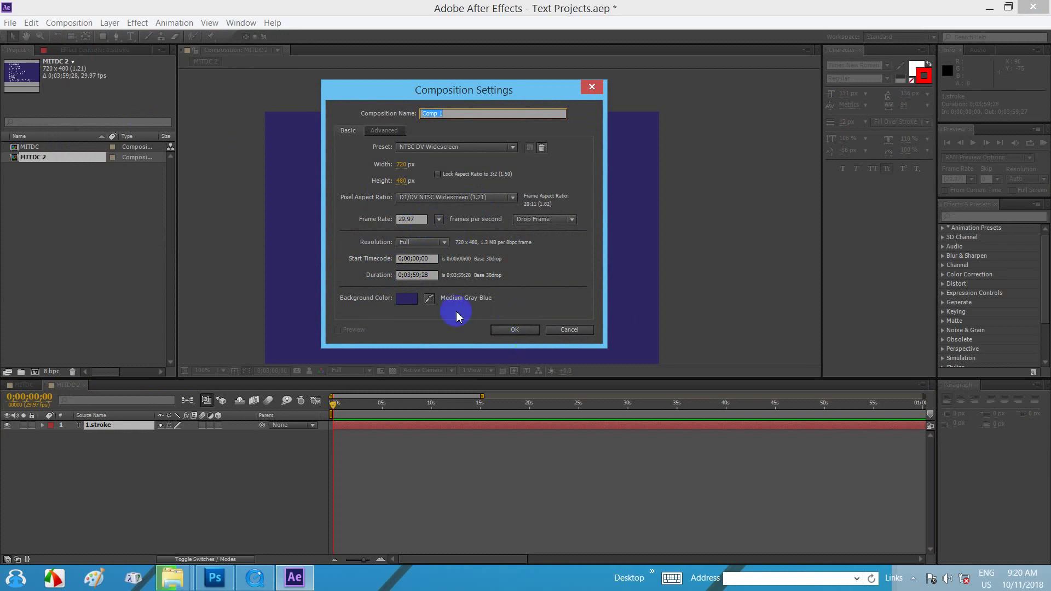
click(570, 329)
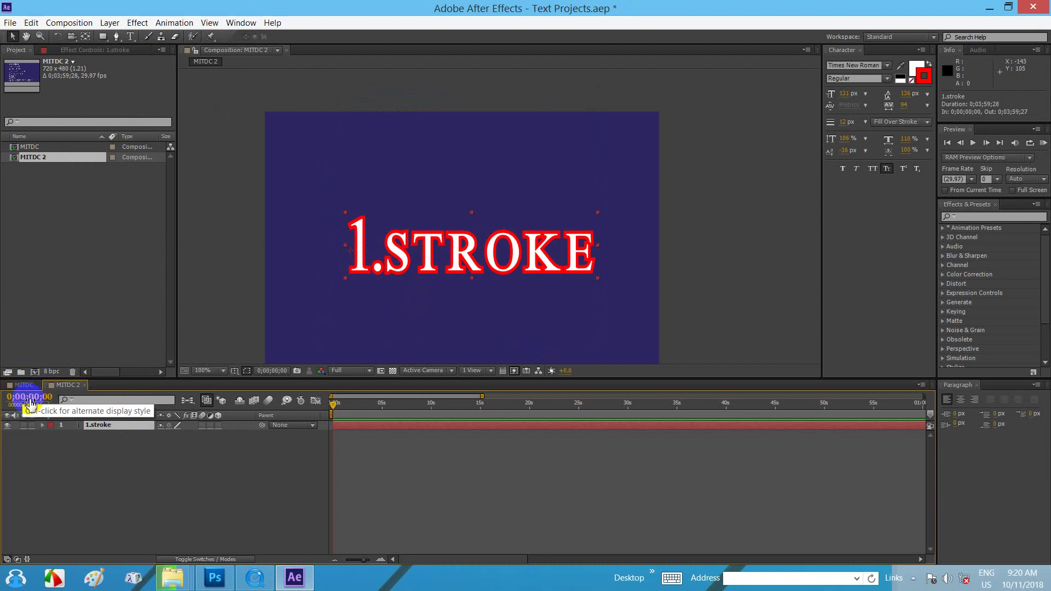
- Set the project's time display style to Frames and check how MITDC 2's composition settings express start and duration
click(53, 374)
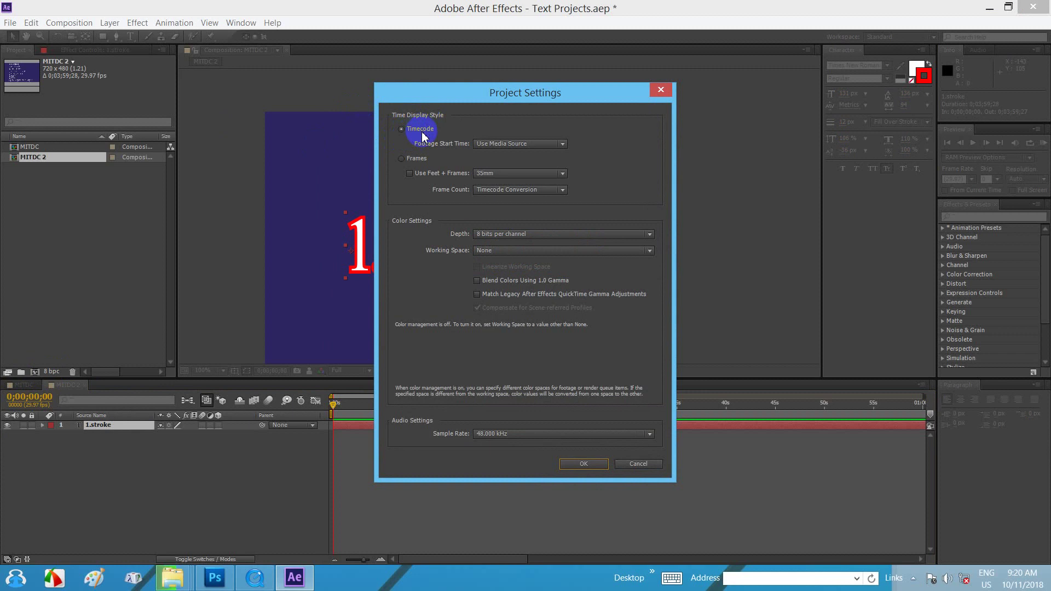
click(662, 90)
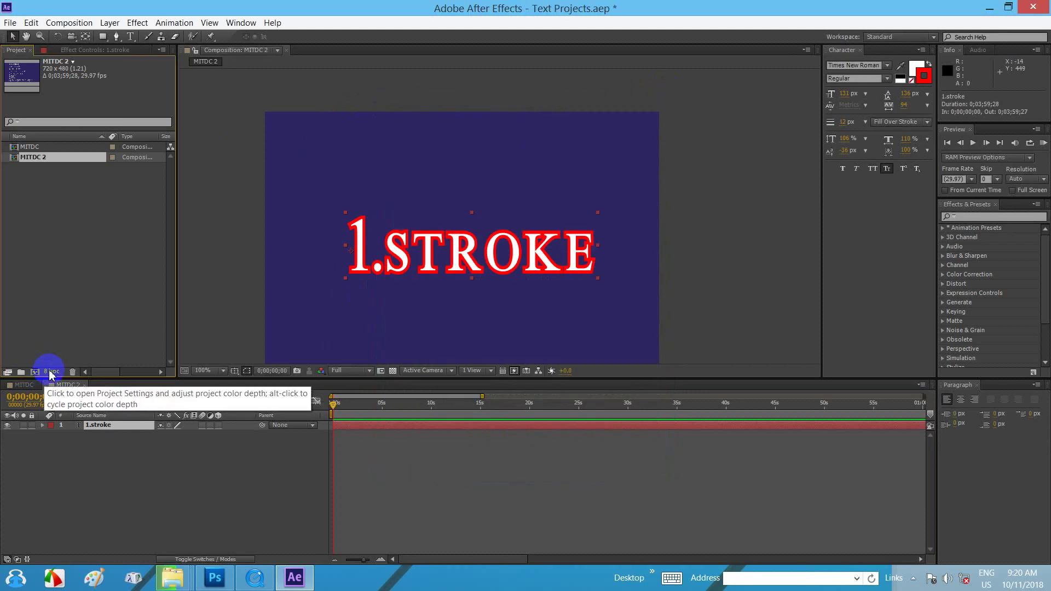
click(51, 372)
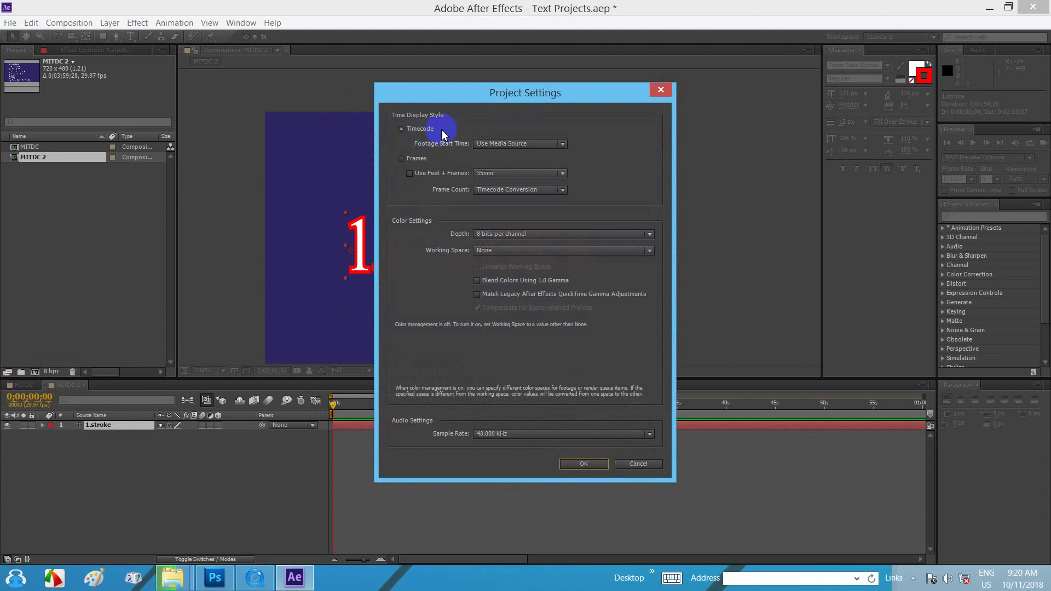
drag(500, 93, 495, 87)
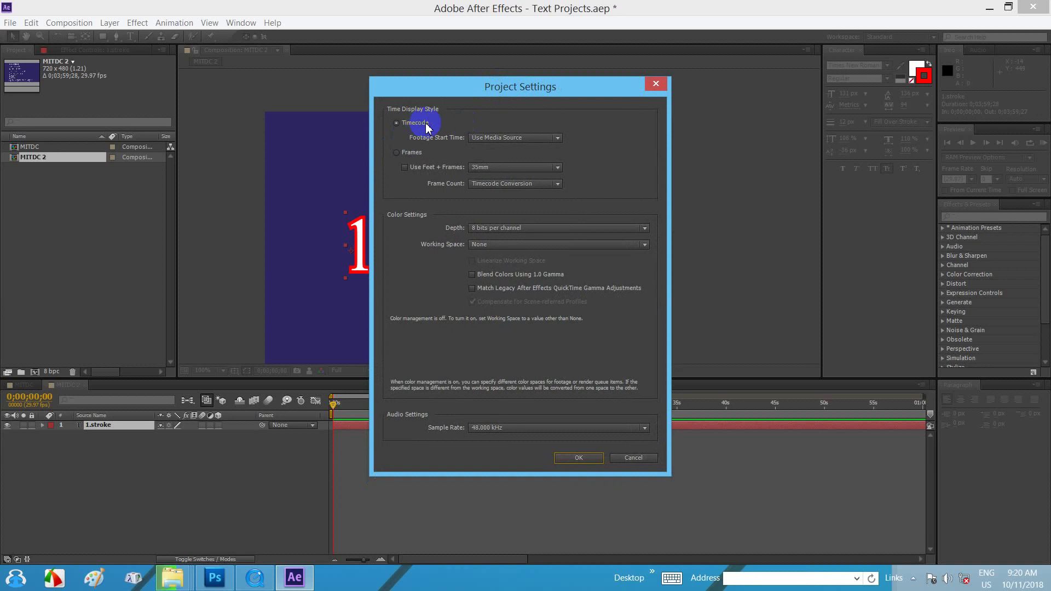
click(395, 155)
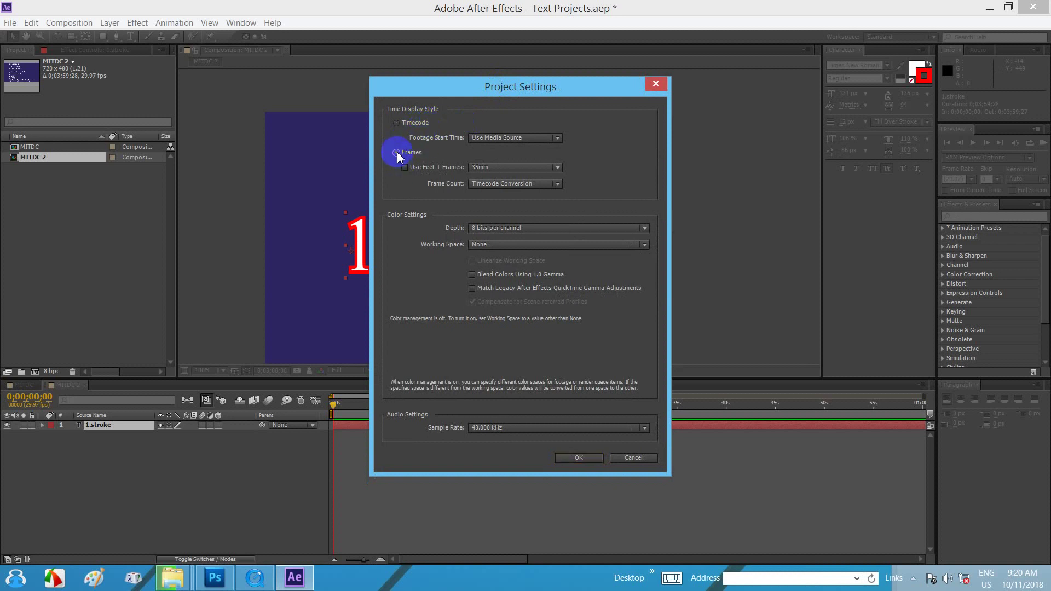
click(580, 458)
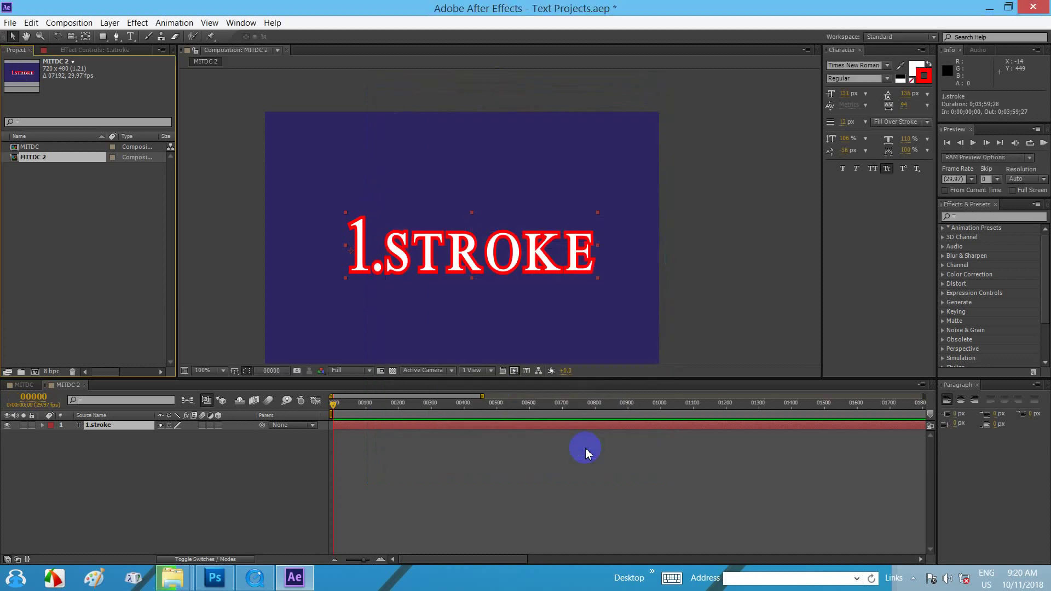
click(82, 24)
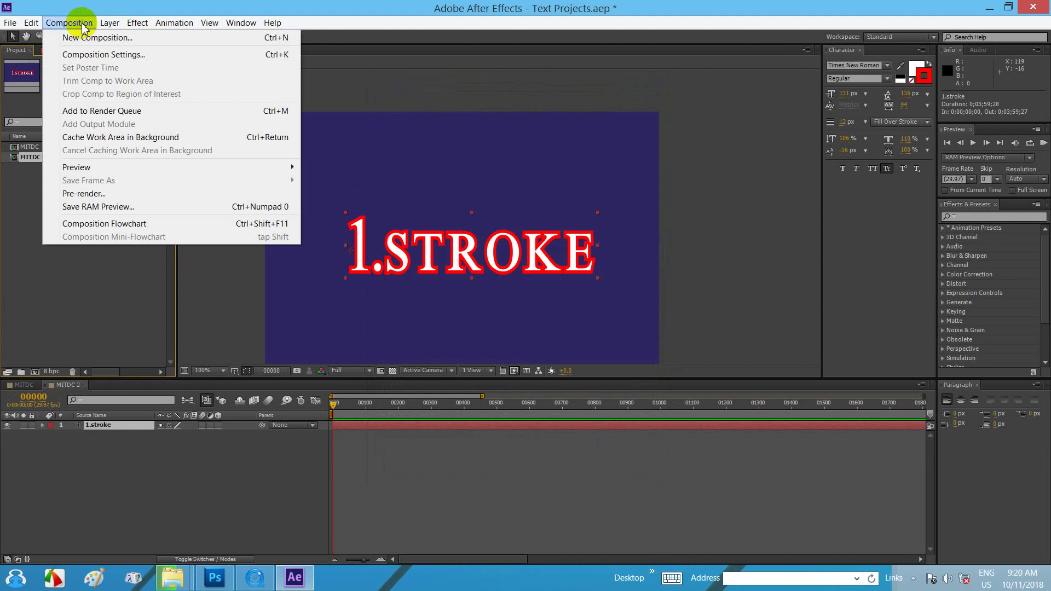
click(88, 55)
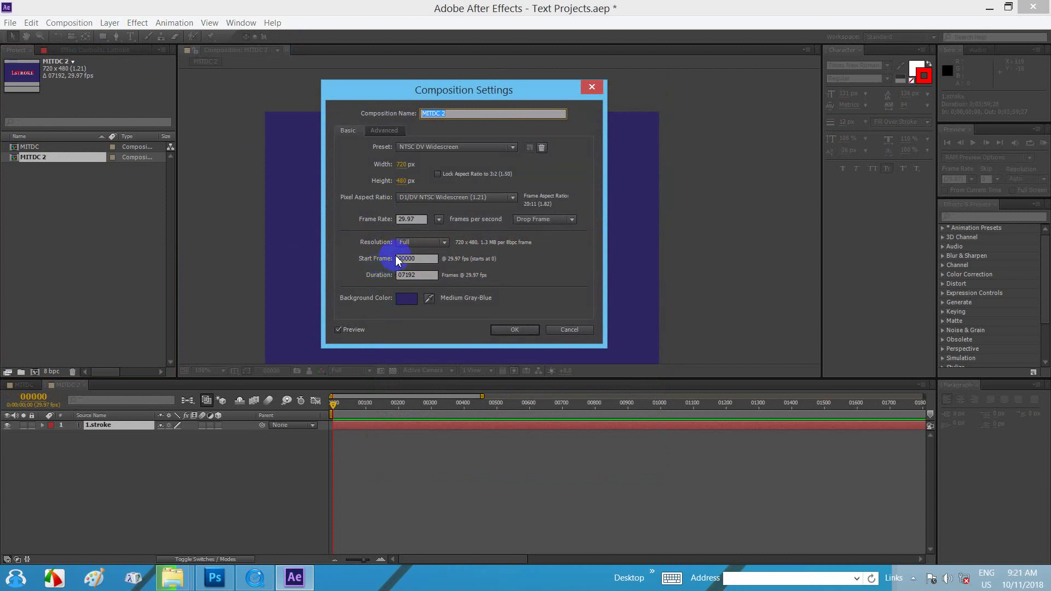
click(571, 330)
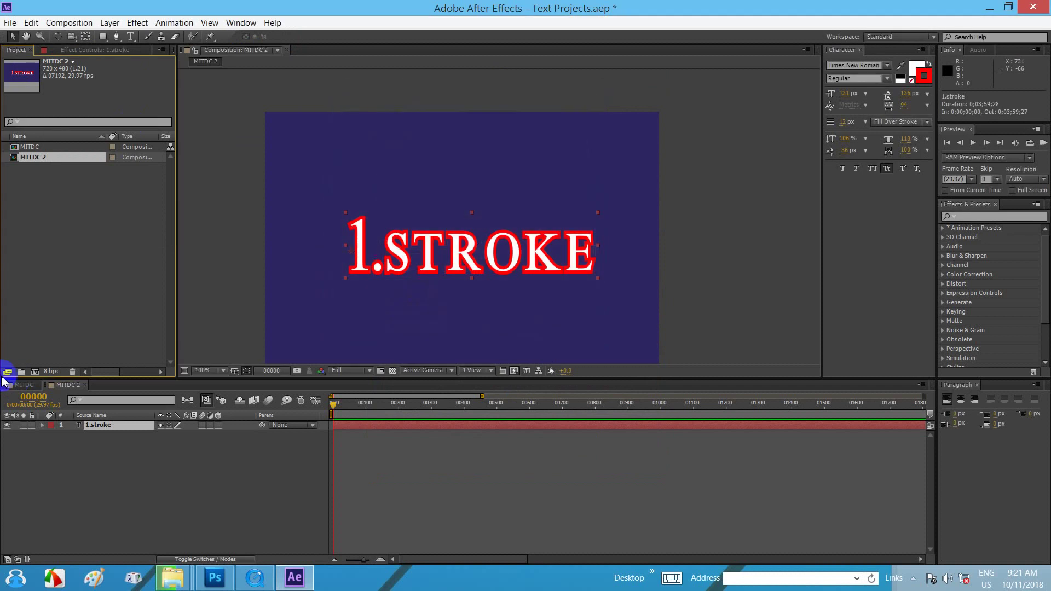
- Switch the project's time display style back to Timecode and check MITDC 2's start timecode and duration
click(54, 373)
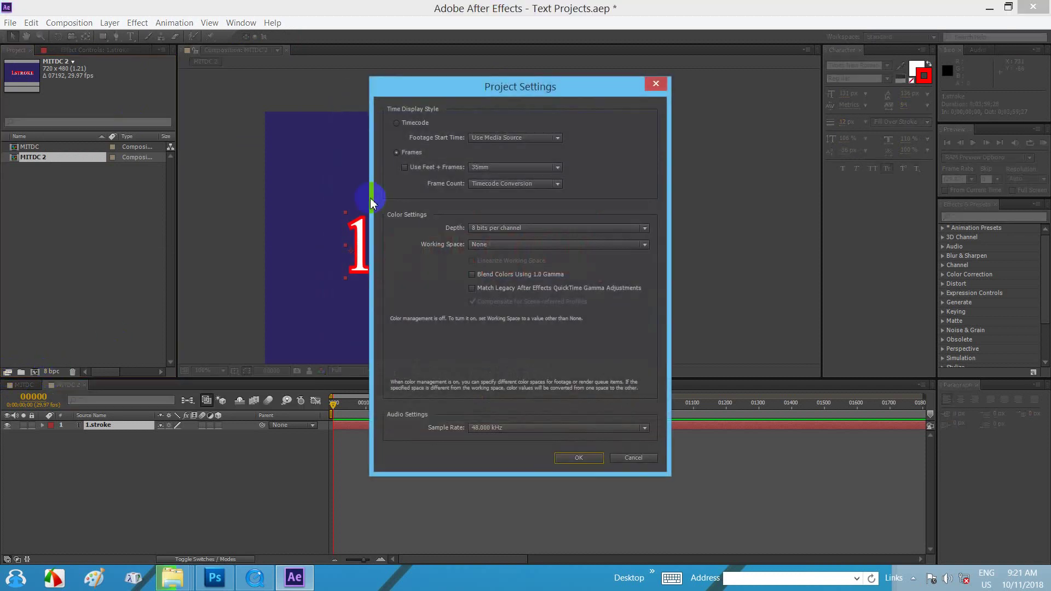
click(398, 125)
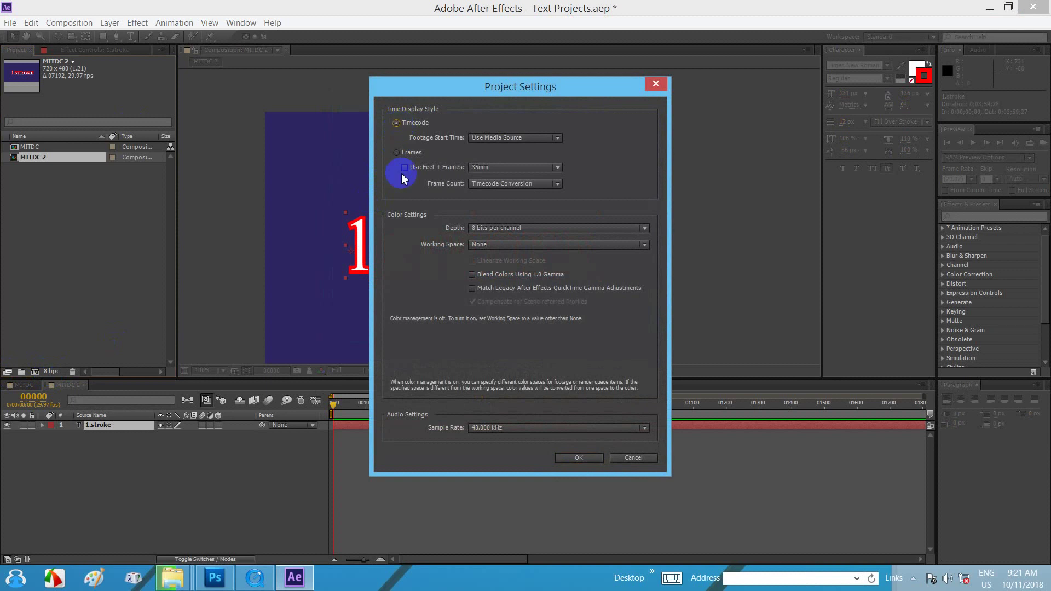
key(Return)
click(69, 23)
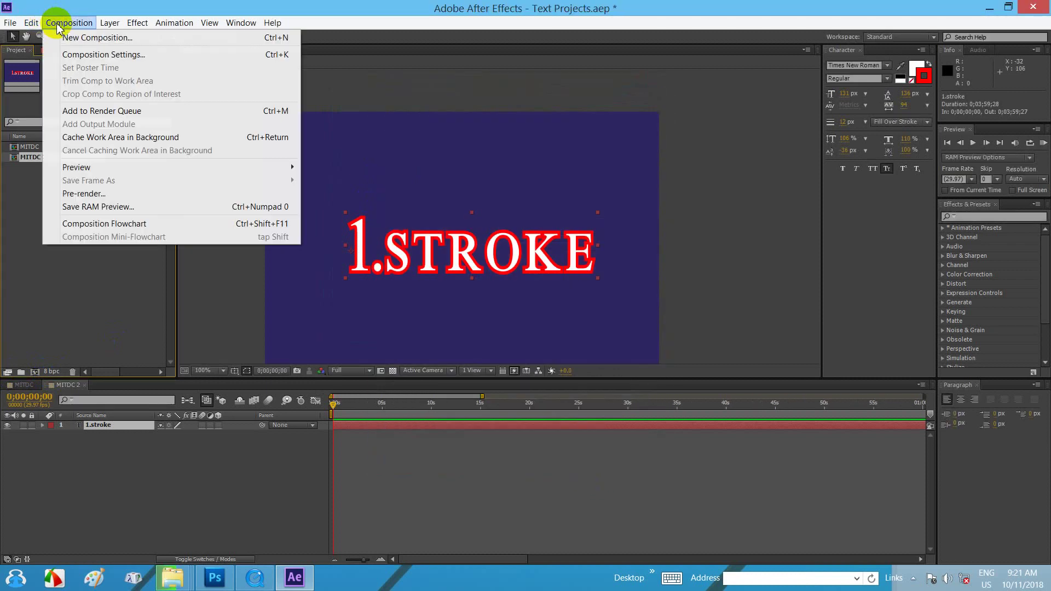
click(77, 51)
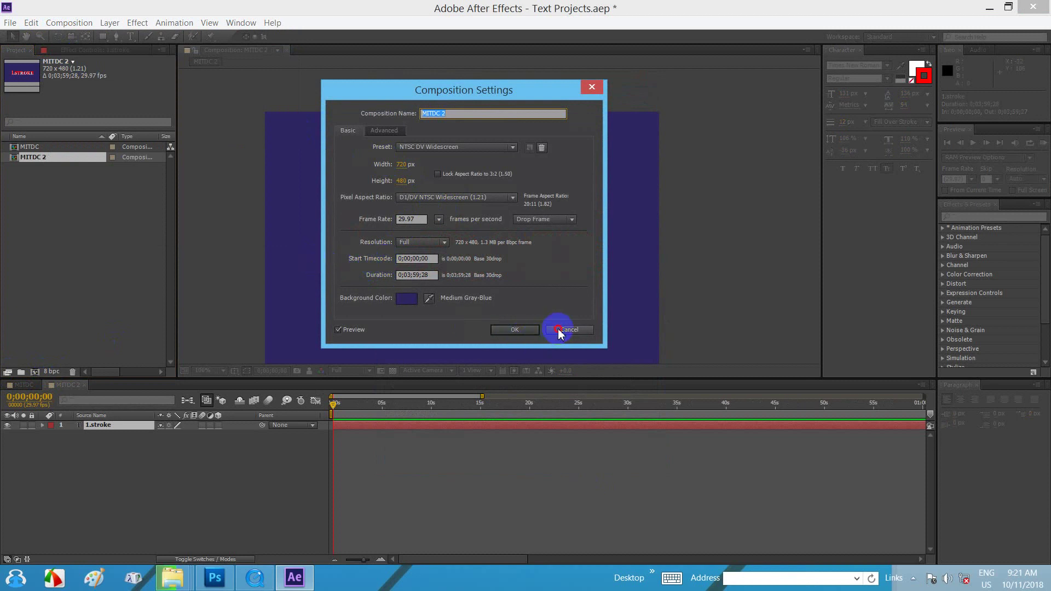
click(560, 330)
- Change the project's time display style from Timecode to Frames and inspect MITDC 2's start frame and duration fields
click(52, 372)
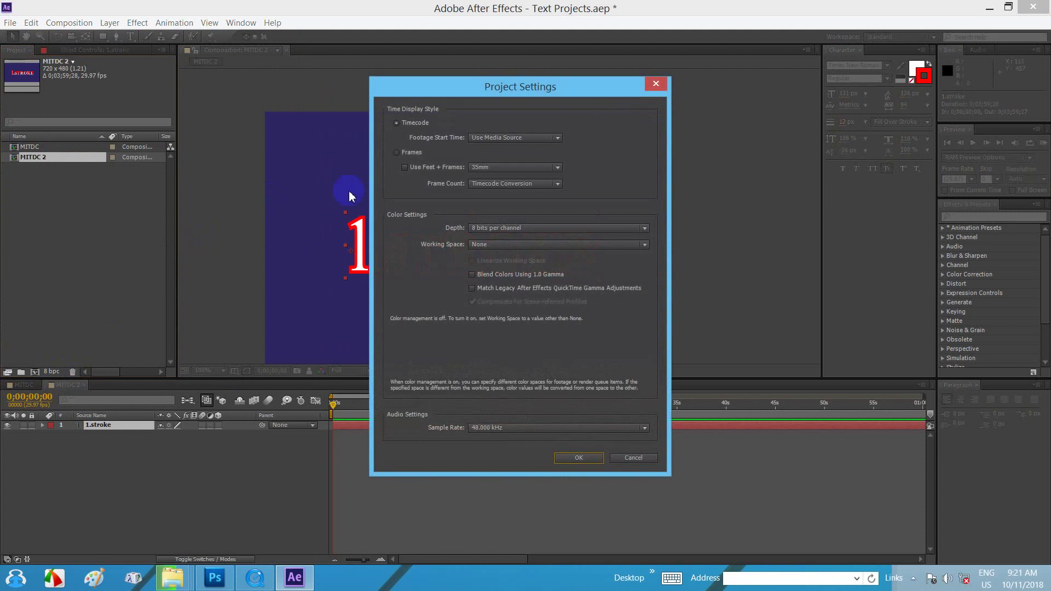
click(397, 153)
click(576, 457)
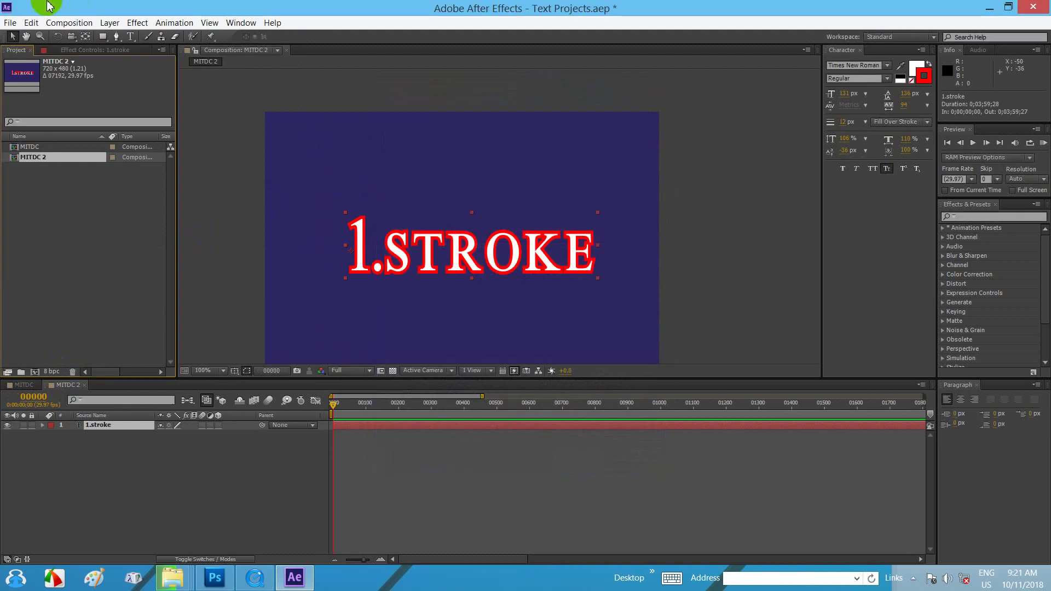
click(69, 22)
click(61, 47)
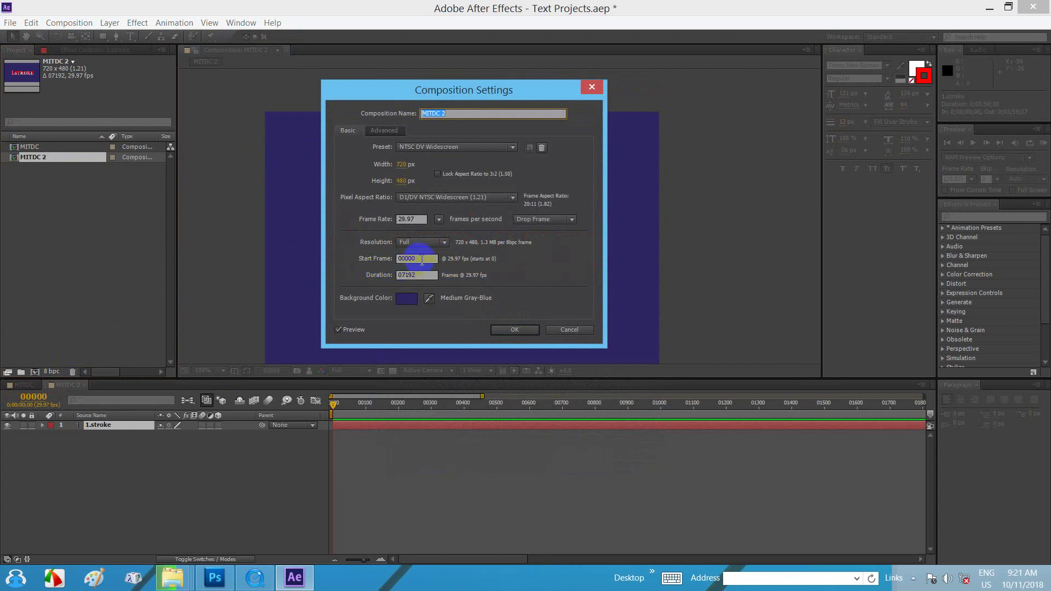
click(421, 259)
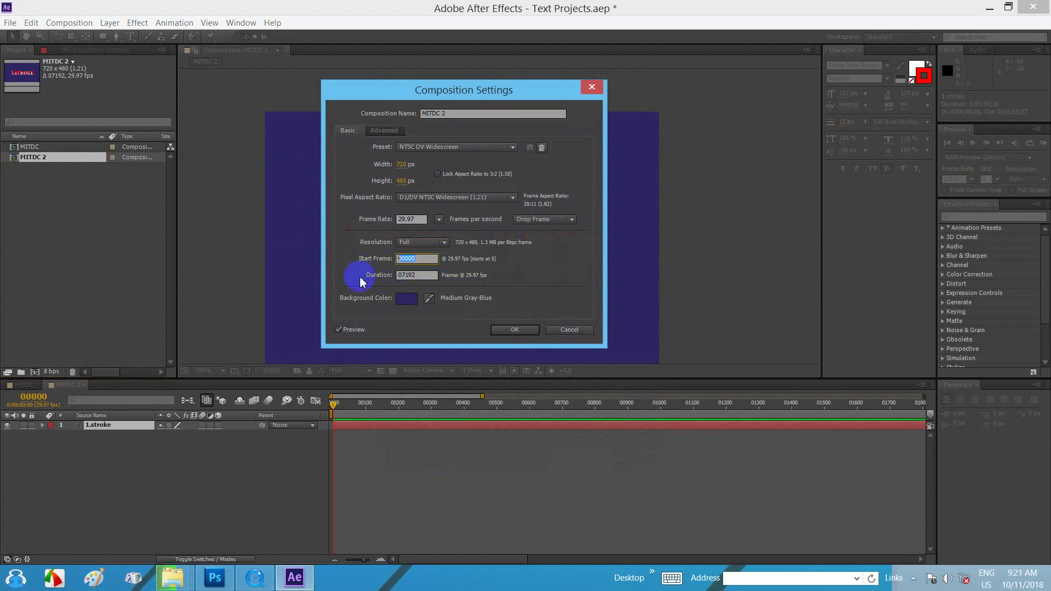
click(421, 276)
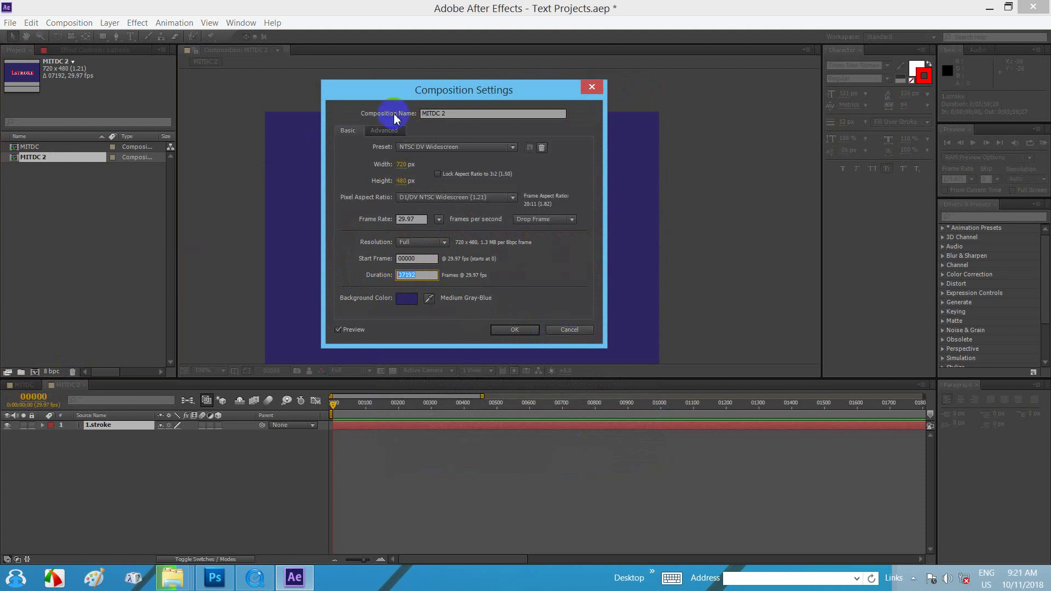
drag(405, 94, 371, 97)
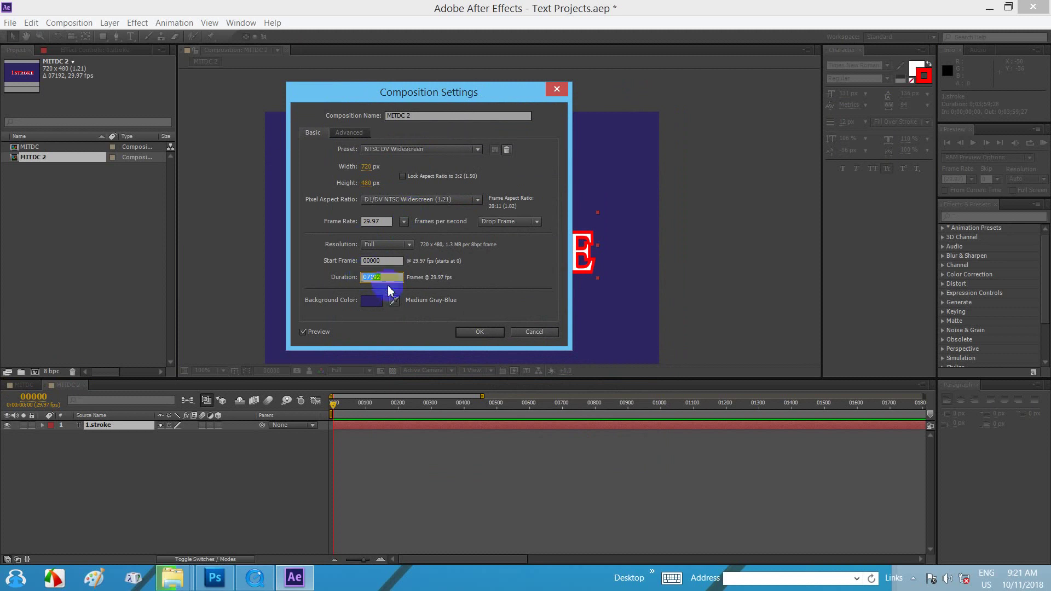
click(529, 332)
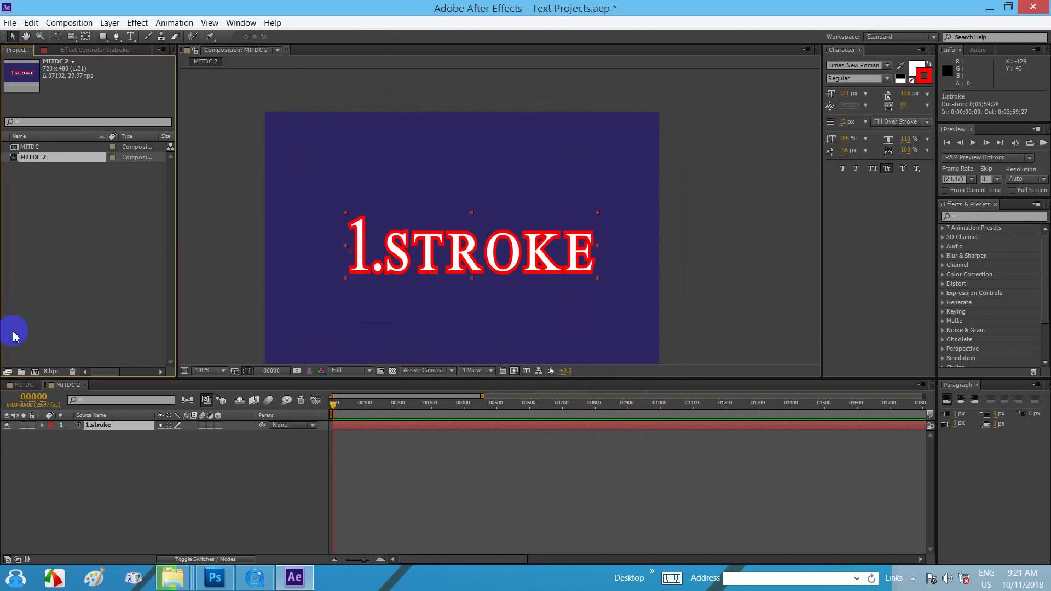
- Toggle the timeline's current-time display to timecode and back to frames, and recheck MITDC 2's composition settings
click(33, 400)
ctrl+click(33, 403)
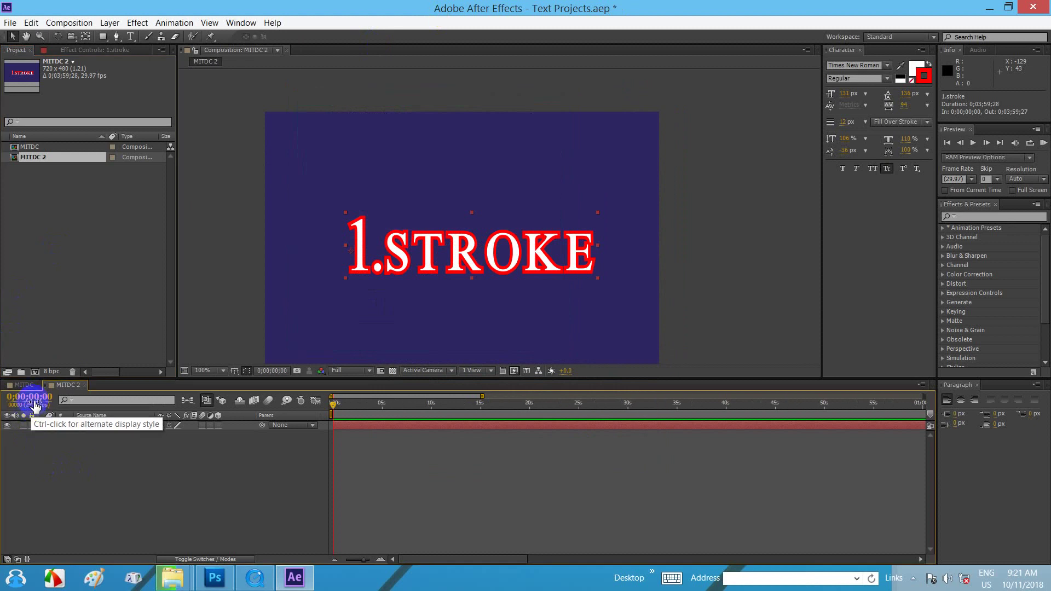
ctrl+click(36, 405)
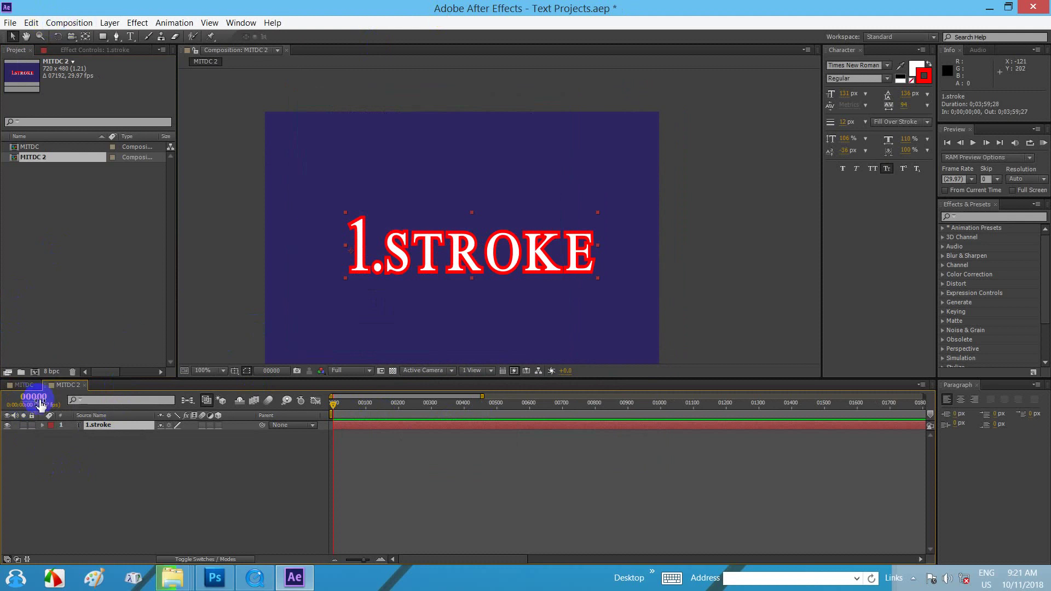
click(68, 22)
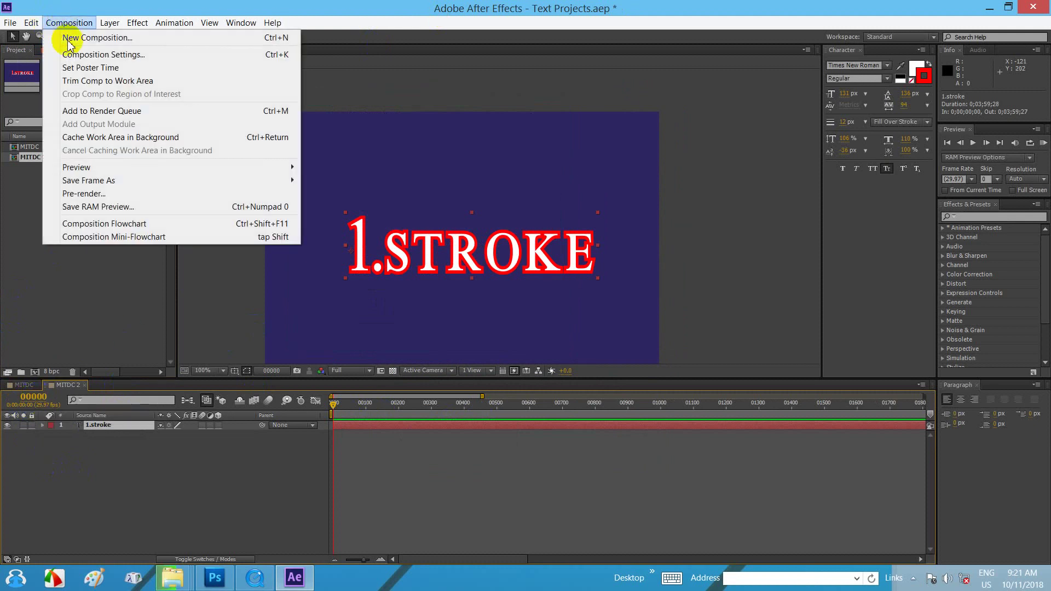
click(87, 54)
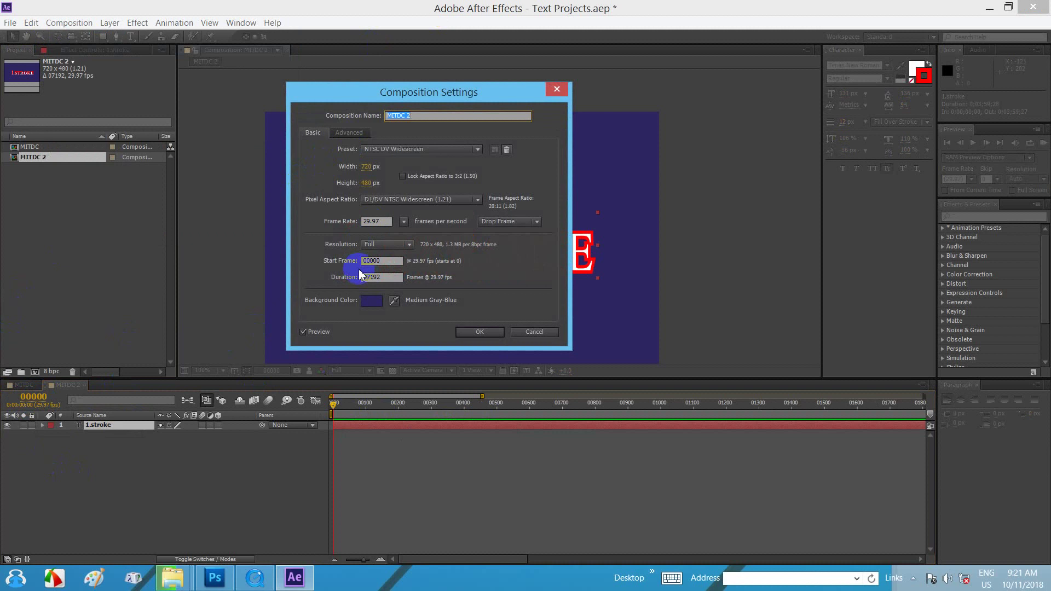
click(563, 92)
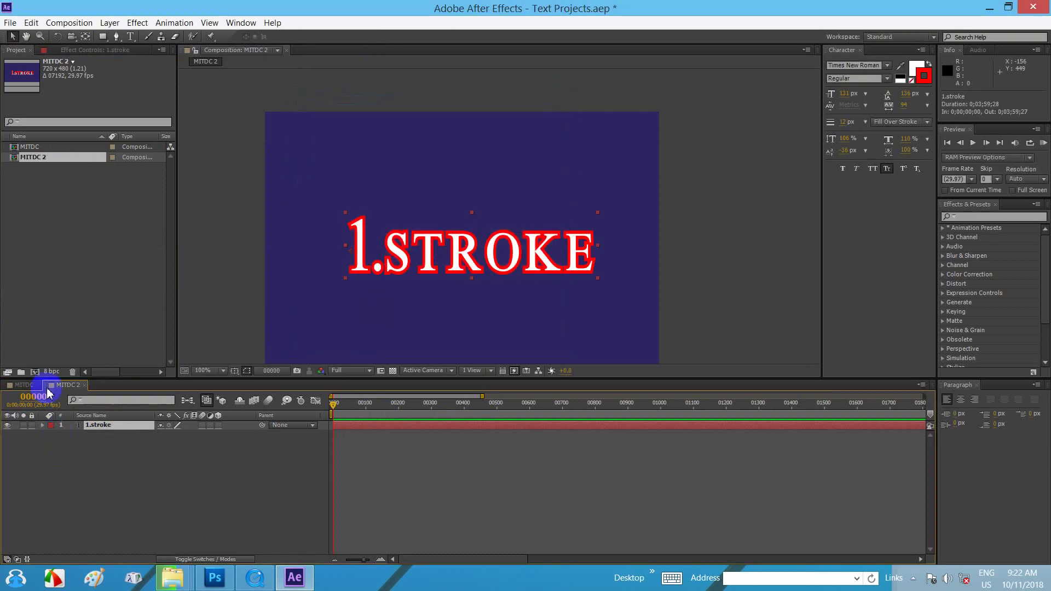
- Review the time display style options in the project settings and close them without making changes
click(51, 372)
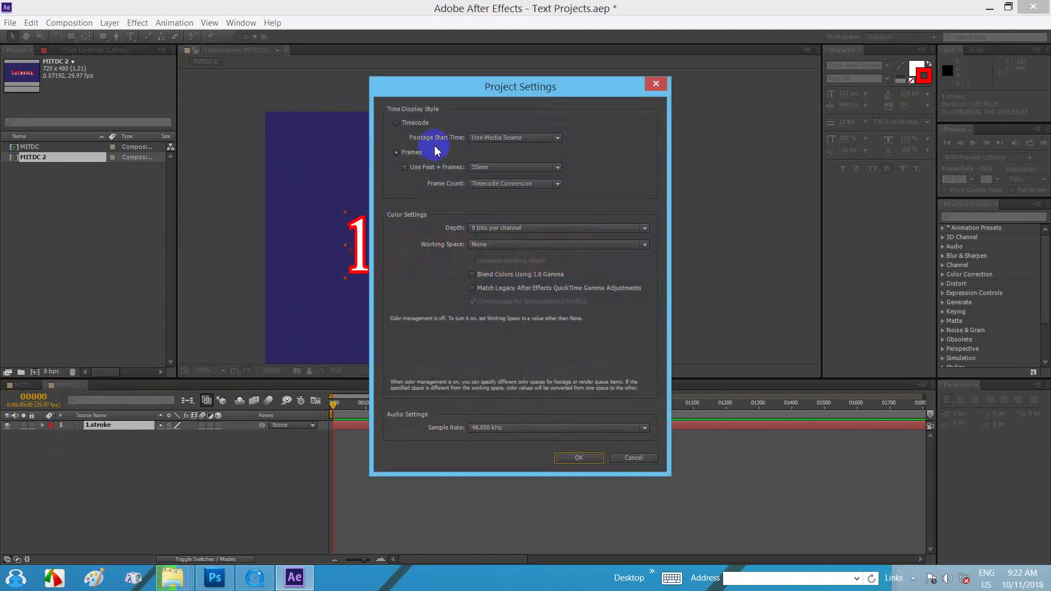
drag(430, 87, 483, 88)
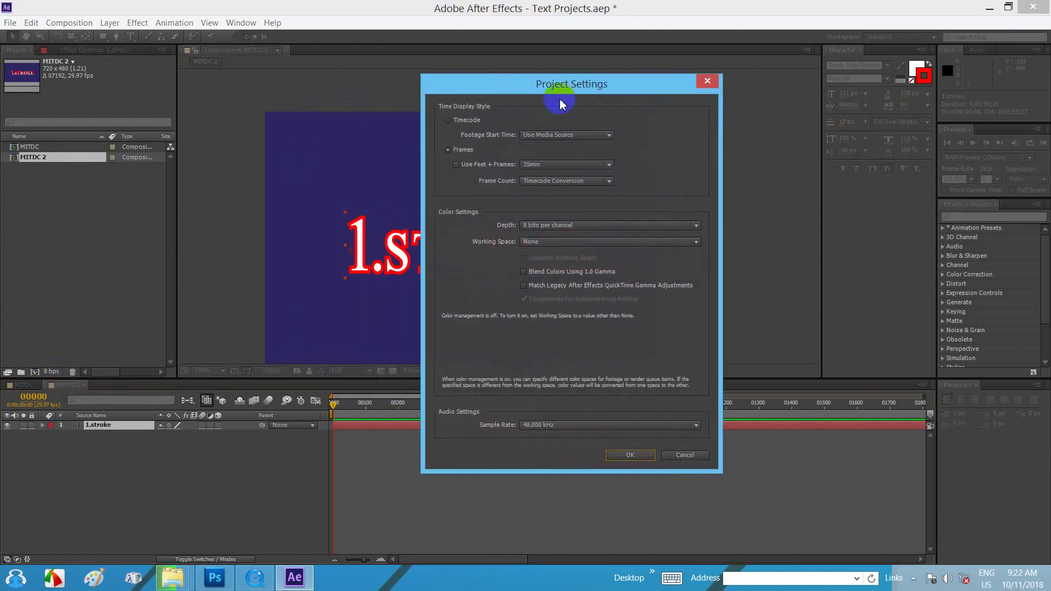
click(709, 83)
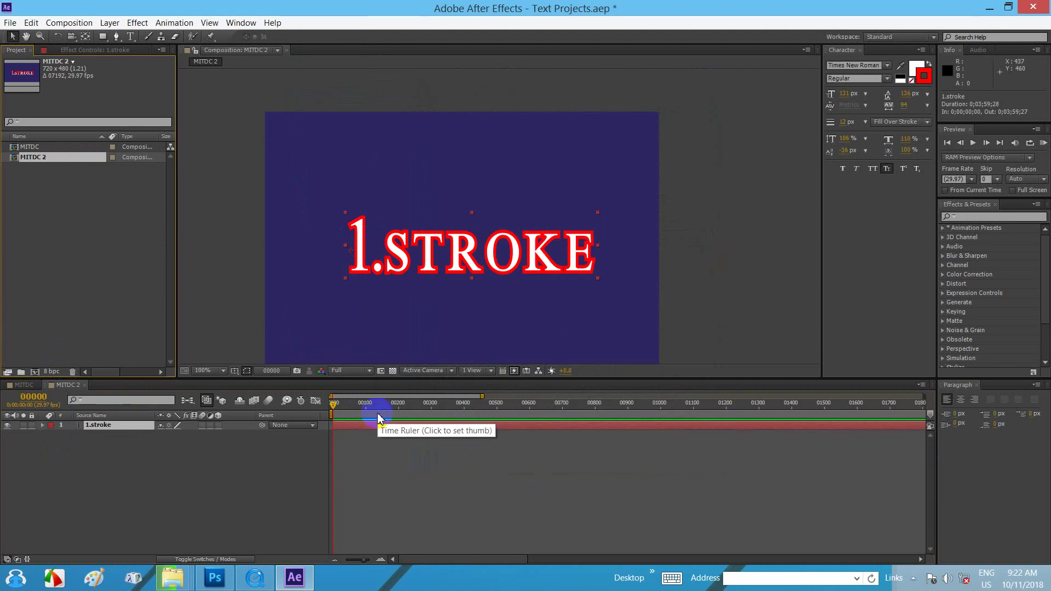
- Switch MITDC 2's current-time display to timecode, back to frames, and to timecode again
ctrl+click(33, 403)
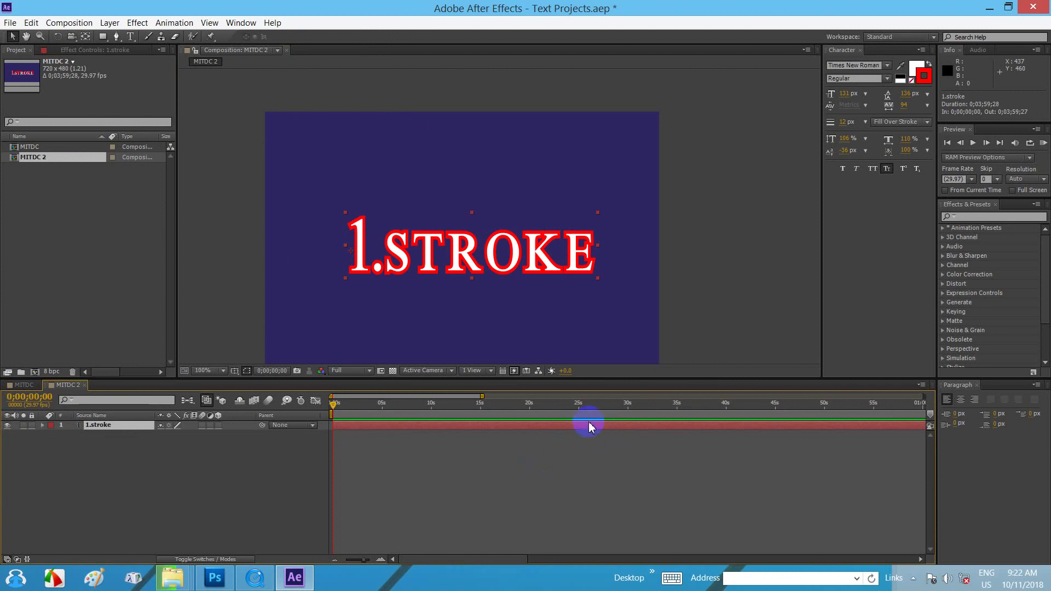
ctrl+click(33, 403)
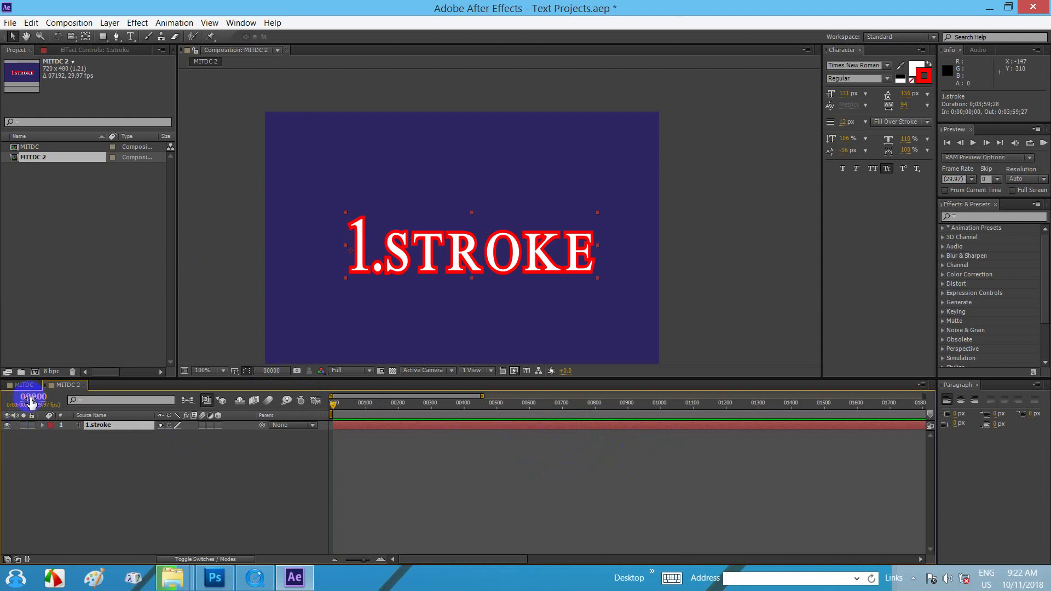
ctrl+click(33, 403)
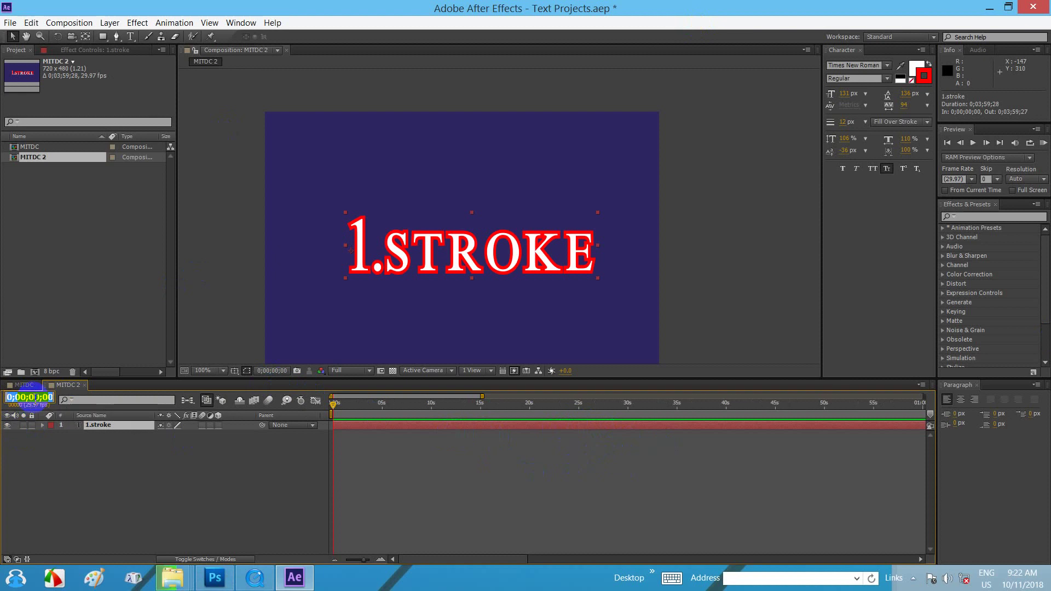
- Move MITDC 2's current time by entering 43030 as the timecode
click(32, 398)
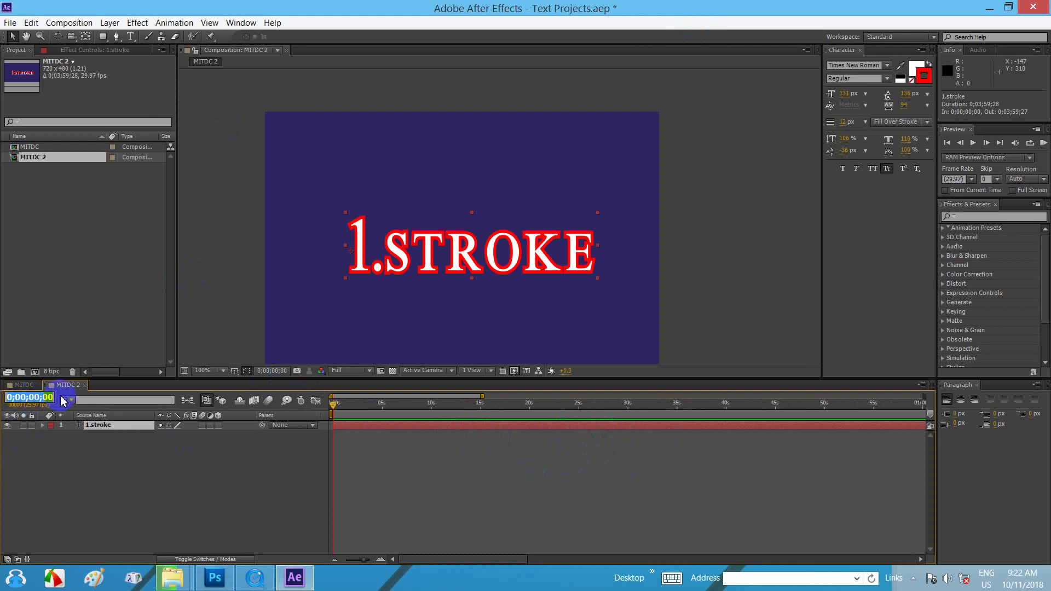
text(4)
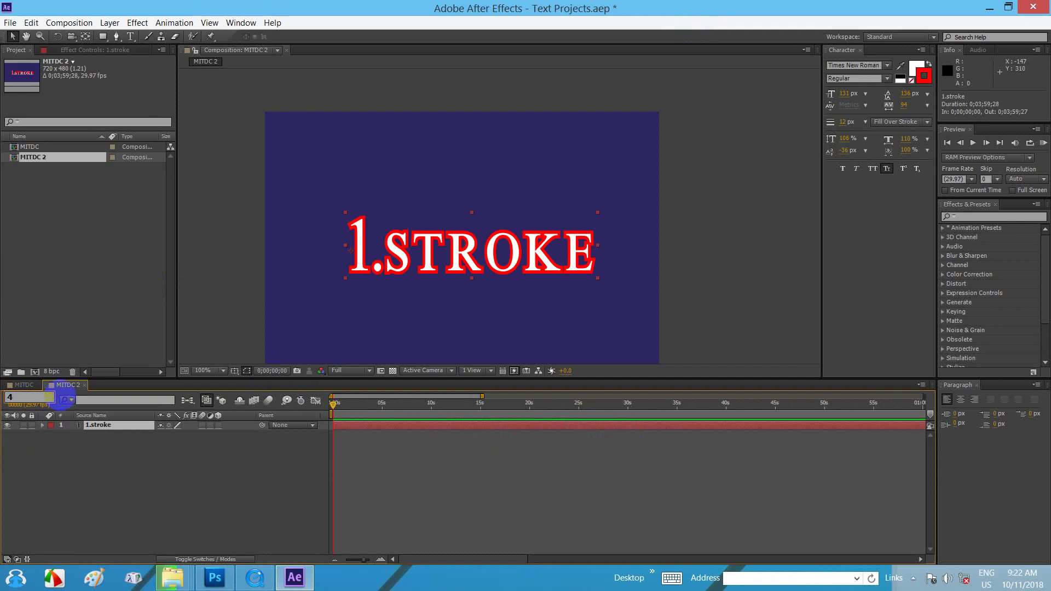
text(3030)
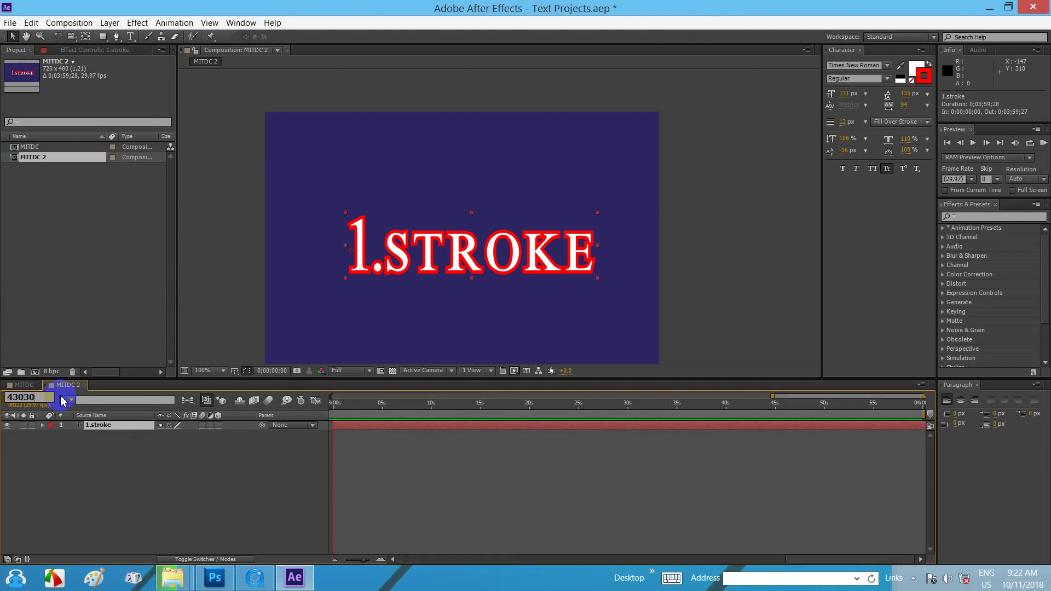
key(Return)
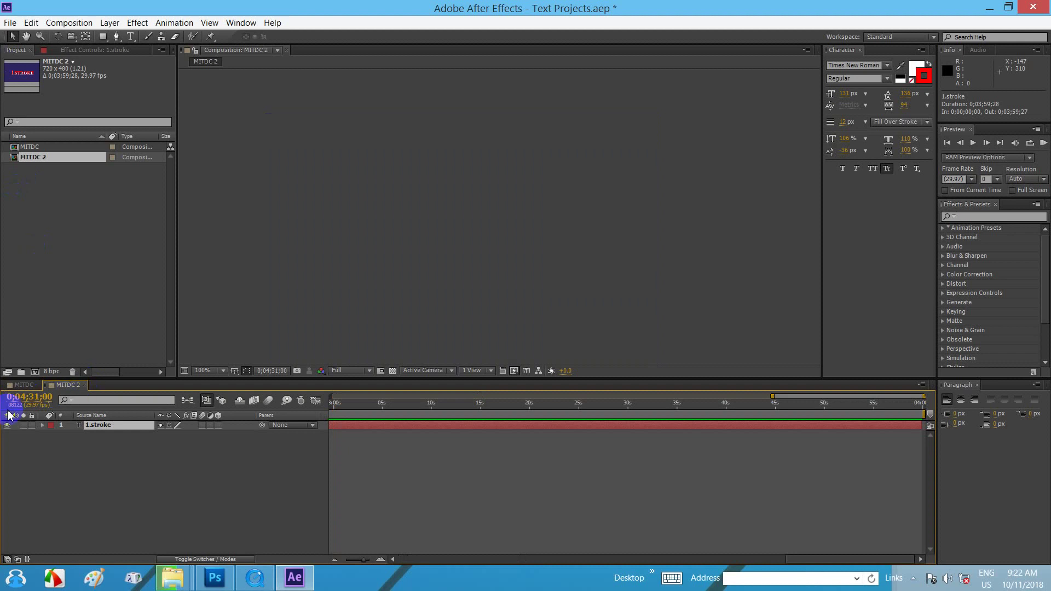
- Set MITDC 2's current time to 40000, show the whole timeline, and step back one frame to the composition's last frame
click(34, 399)
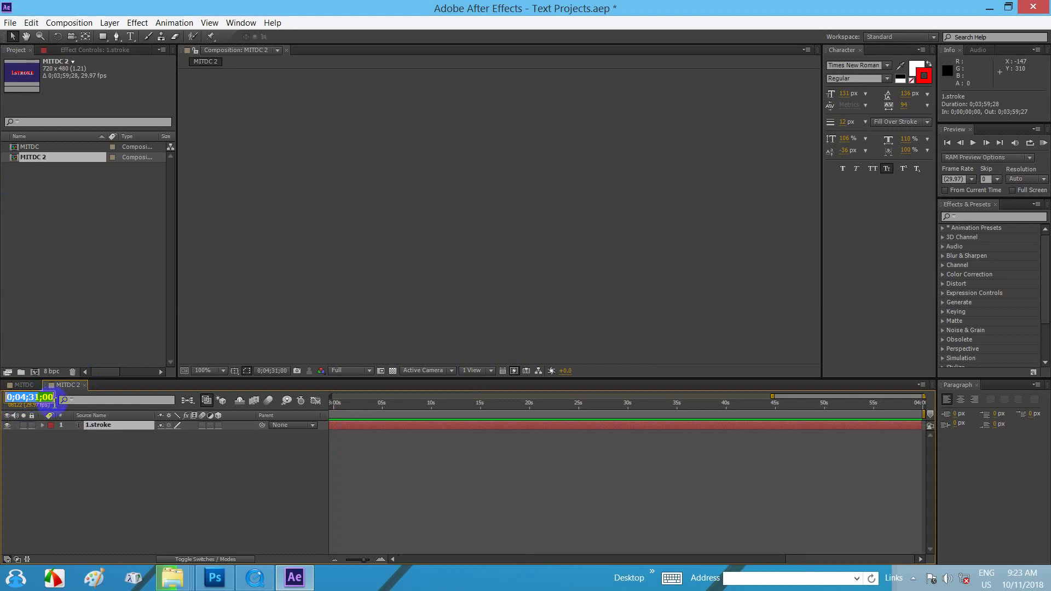
text(40000)
key(Return)
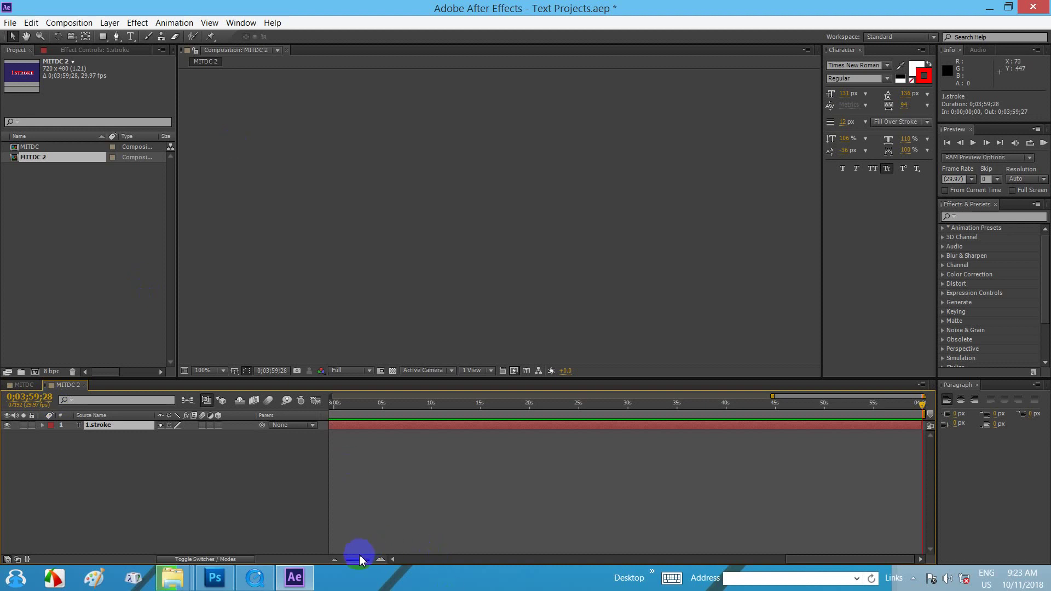
drag(362, 559, 345, 559)
key(Page_Up)
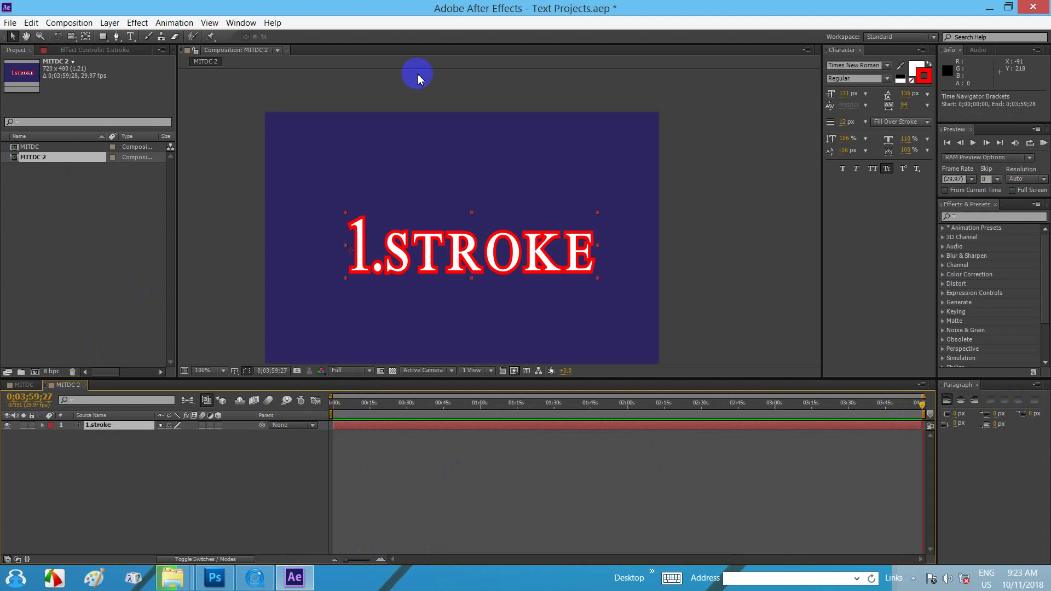
- Move the current-time indicator between the start and end of MITDC 2, finishing on its last frame
click(335, 404)
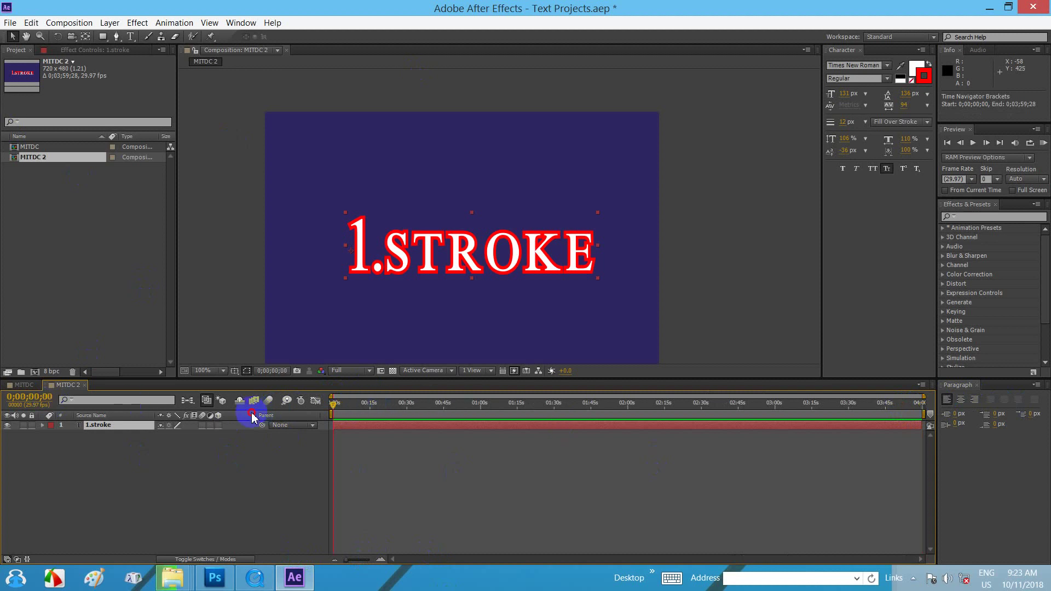
key(End)
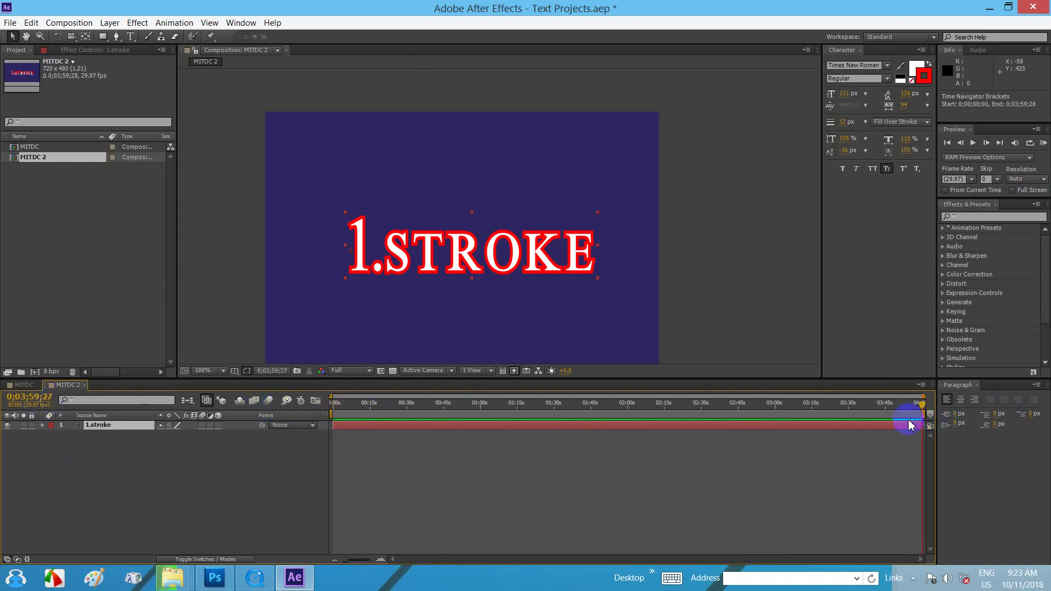
drag(922, 404, 454, 404)
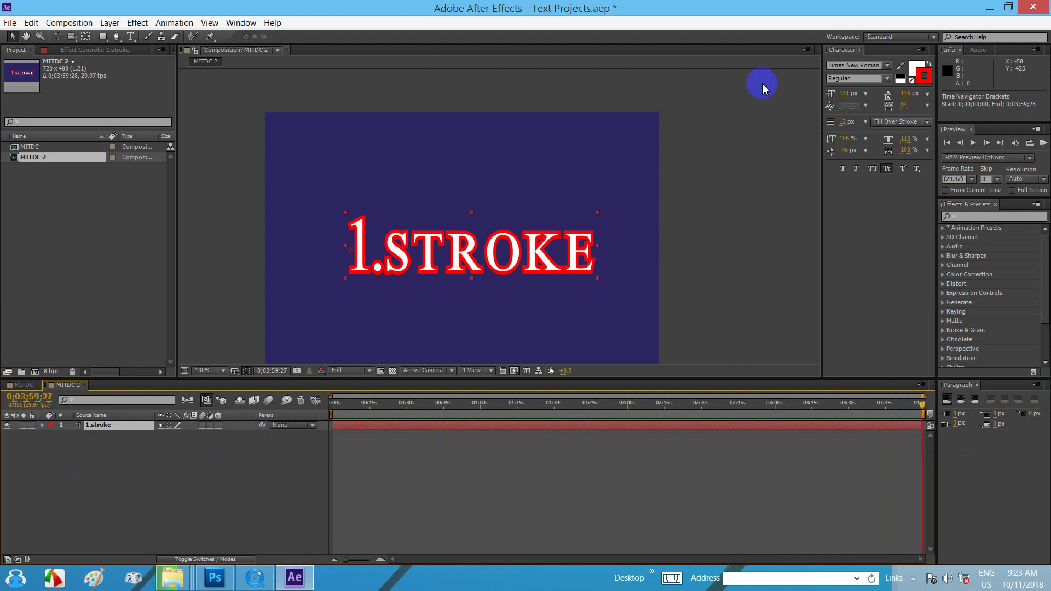
key(End)
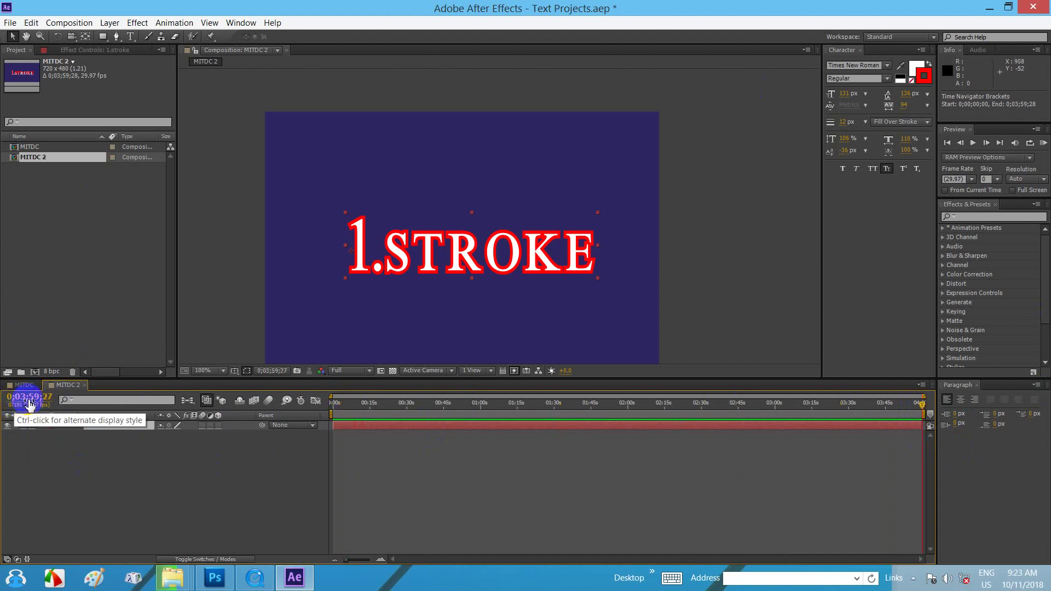
- Compare the last frame's time in frames and timecode, and bring the current-time indicator back toward the start of MITDC 2
ctrl+click(30, 403)
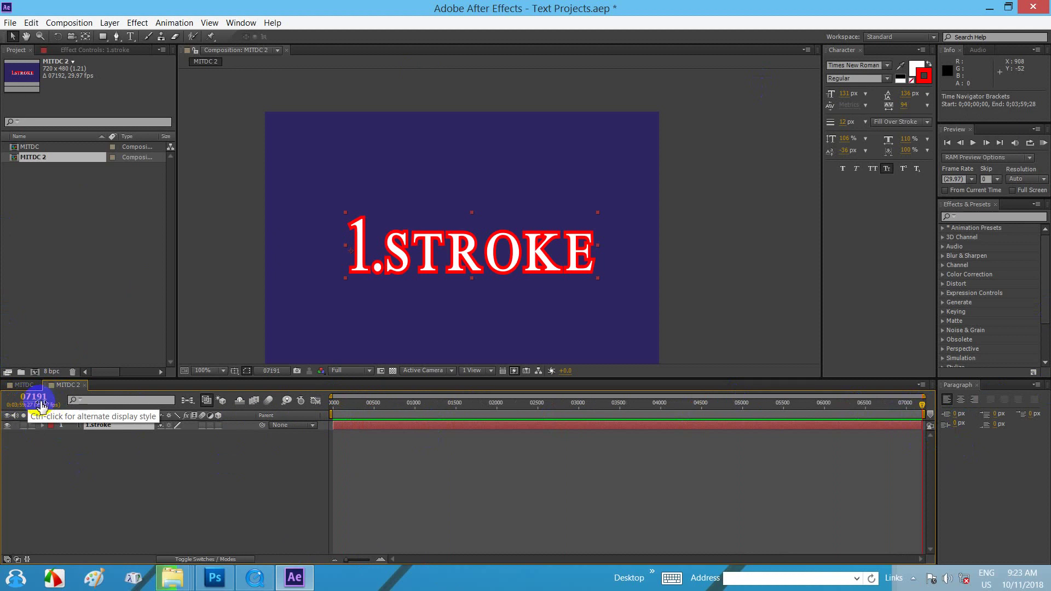
ctrl+click(41, 405)
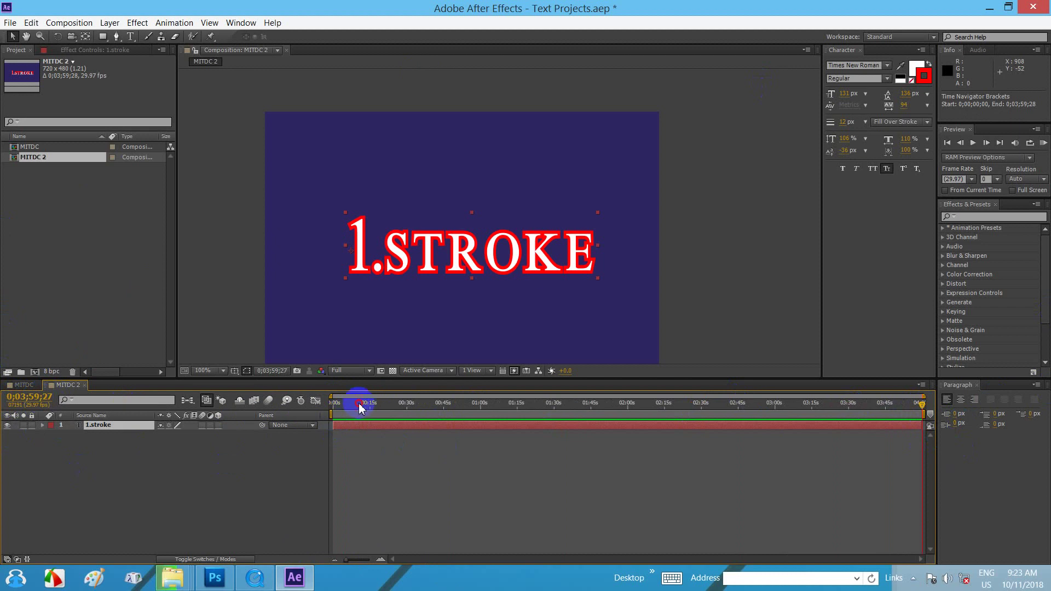
click(741, 403)
key(Home)
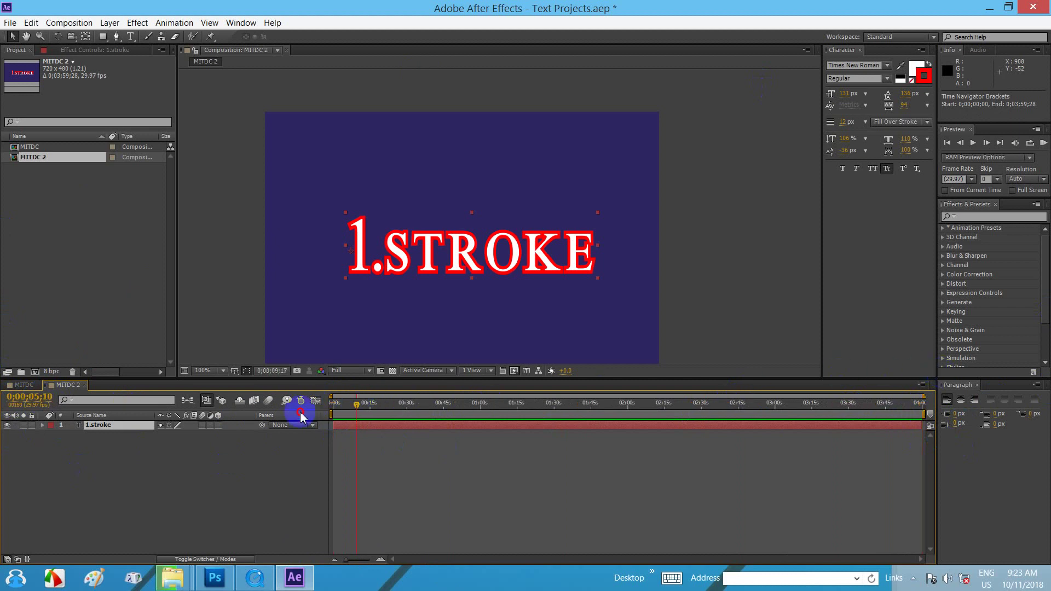